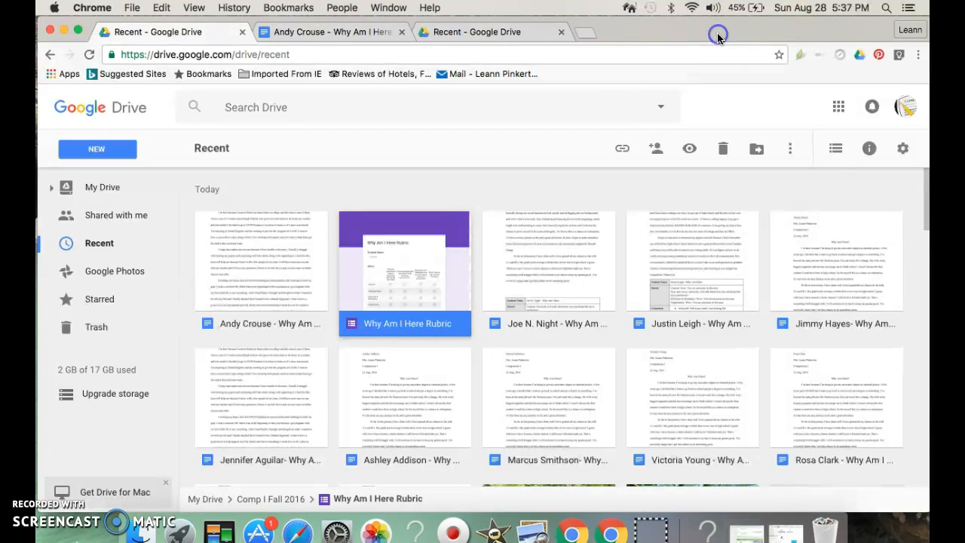
Make a copy of the "Why Am I Here Rubric" form in Drive and open the copy
right_click(414, 261)
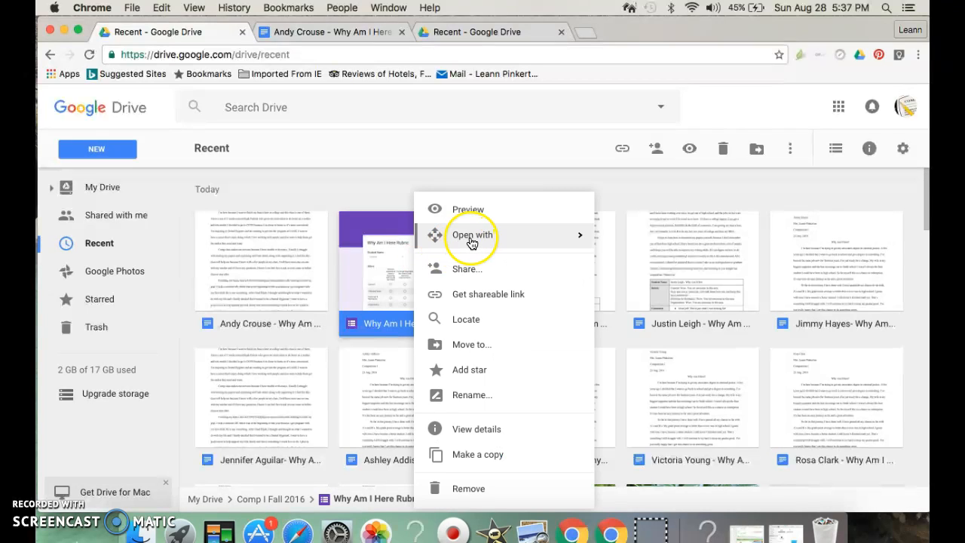
mouse_move(472, 242)
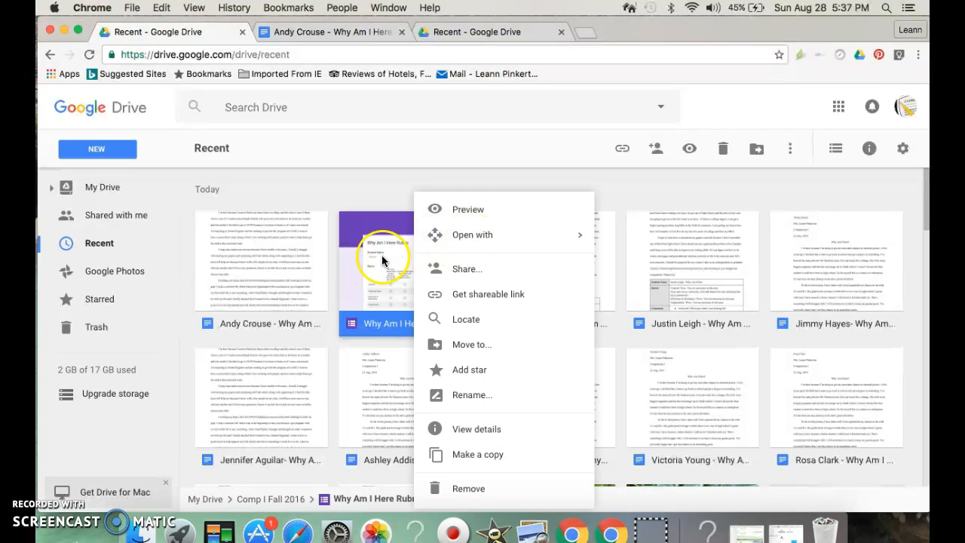
left_click(476, 455)
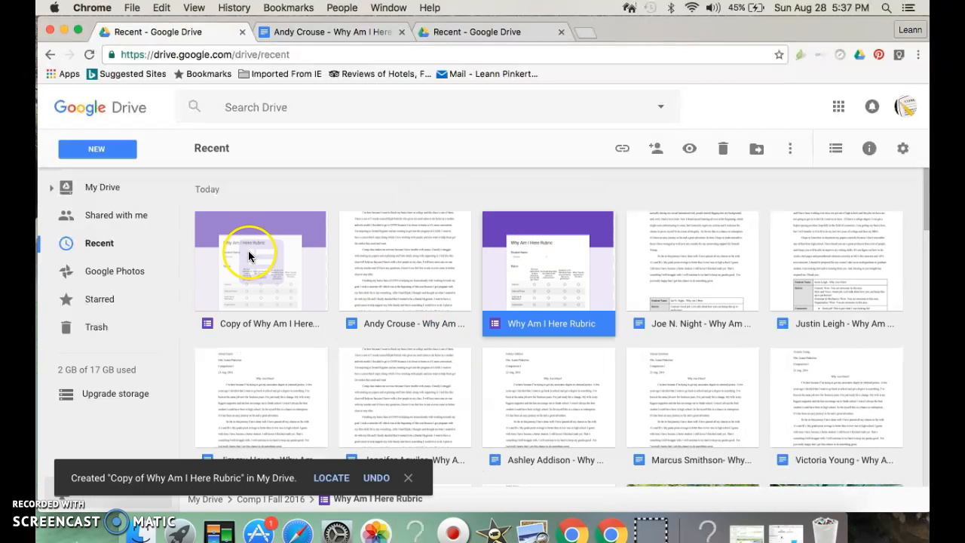
left_click(249, 252)
double_click(249, 252)
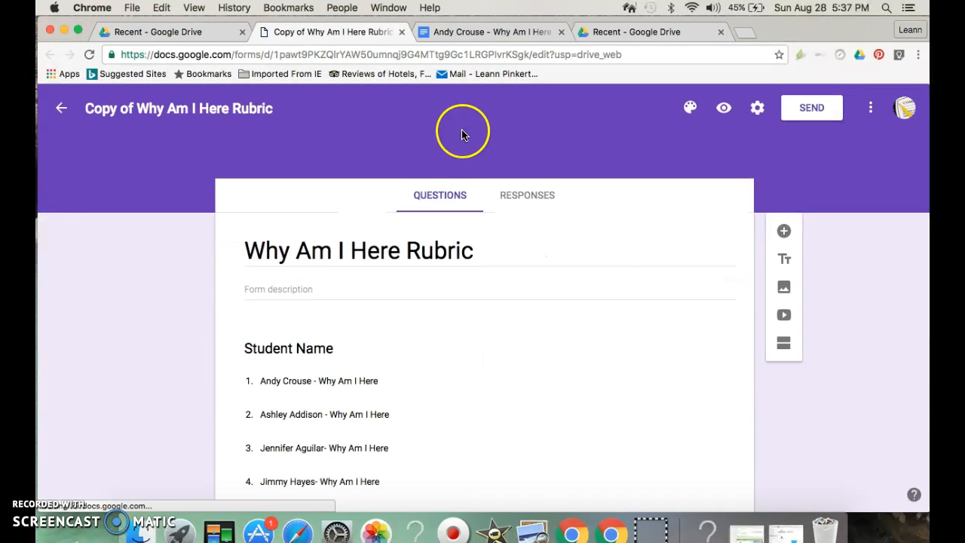
Add "Copy of" in front of the form's title so it reads "Copy of Why Am I Here Rubric"
left_click(317, 220)
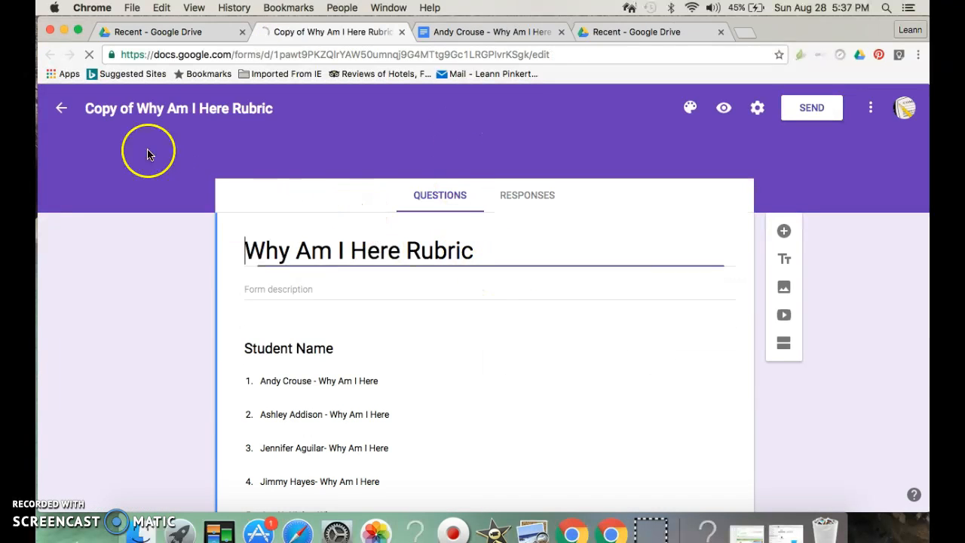
left_click(249, 252)
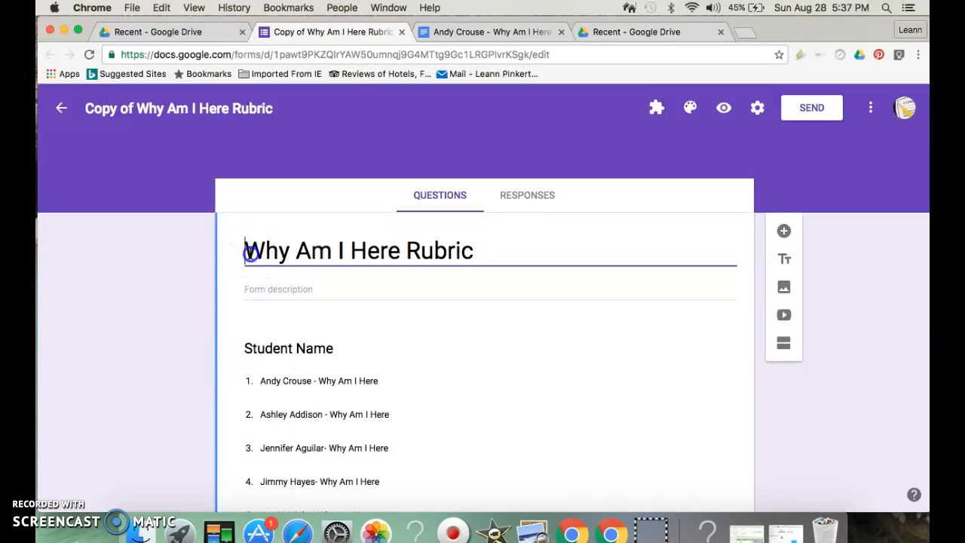
type("Copy O")
key("BackSpace")
type("of")
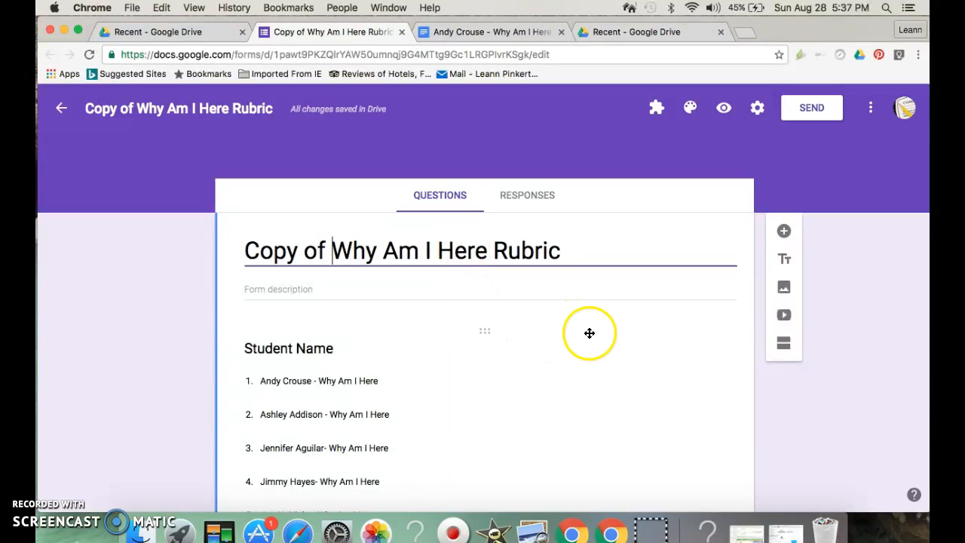
Examine the Student Name dropdown question and its full list of student paper options
left_click(483, 330)
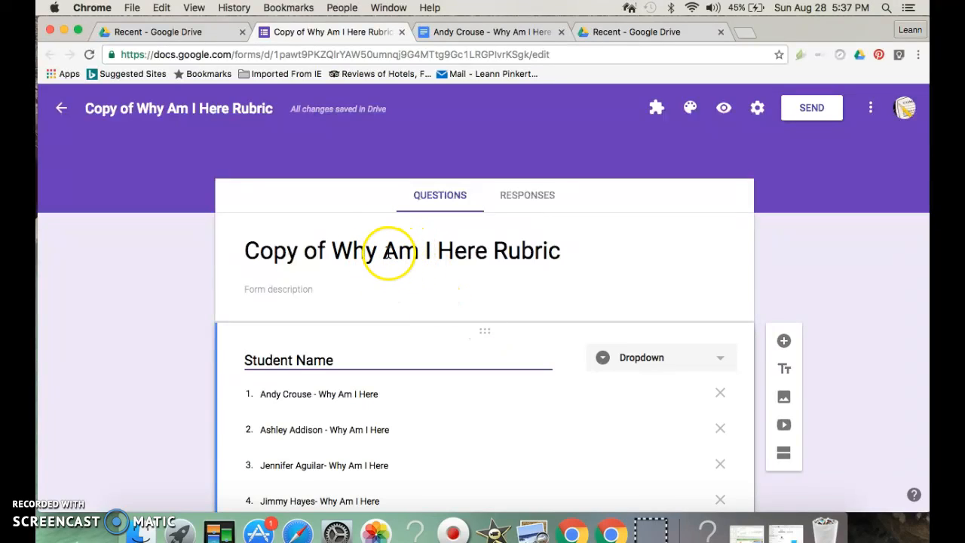
scroll(459, 304, "down", 2)
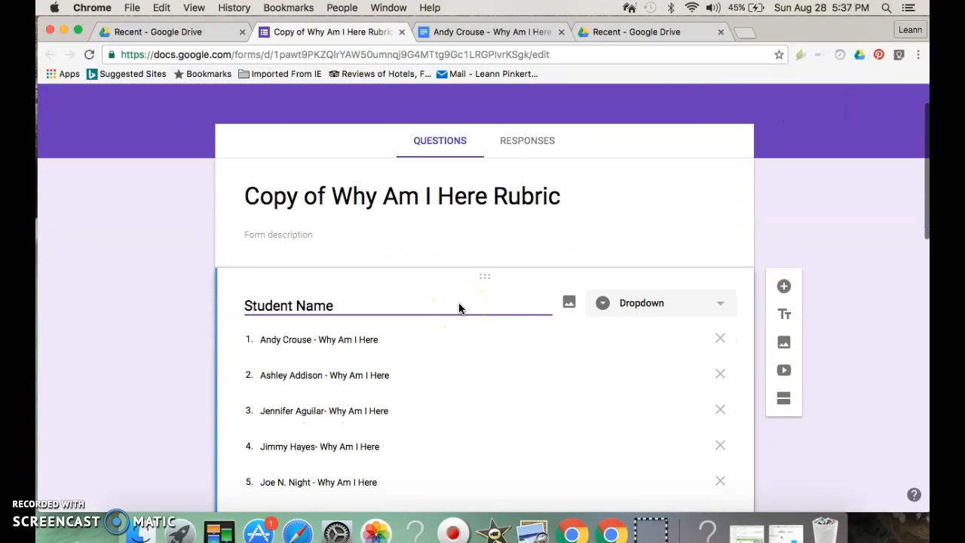
scroll(459, 309, "up", 2)
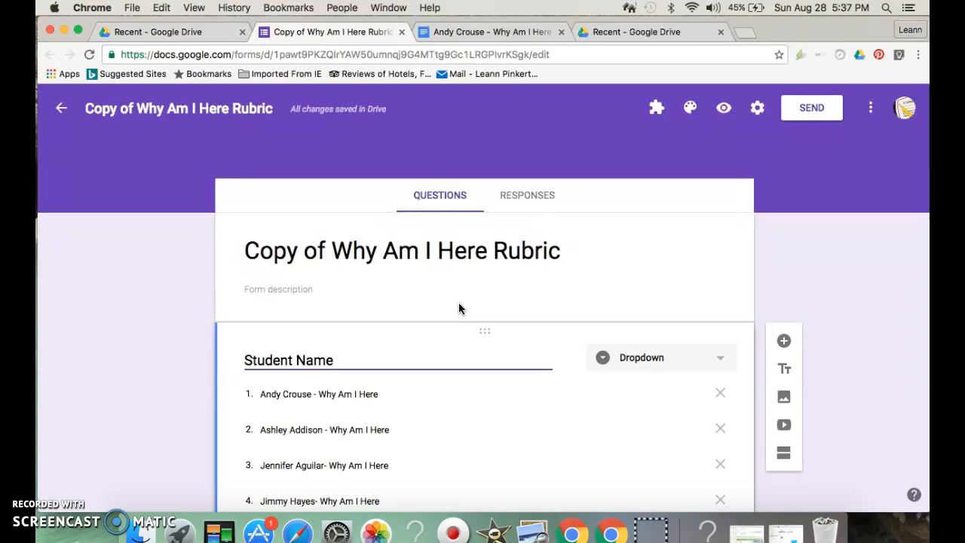
scroll(458, 309, "down", 4)
scroll(458, 308, "down", 1)
scroll(459, 308, "up", 1)
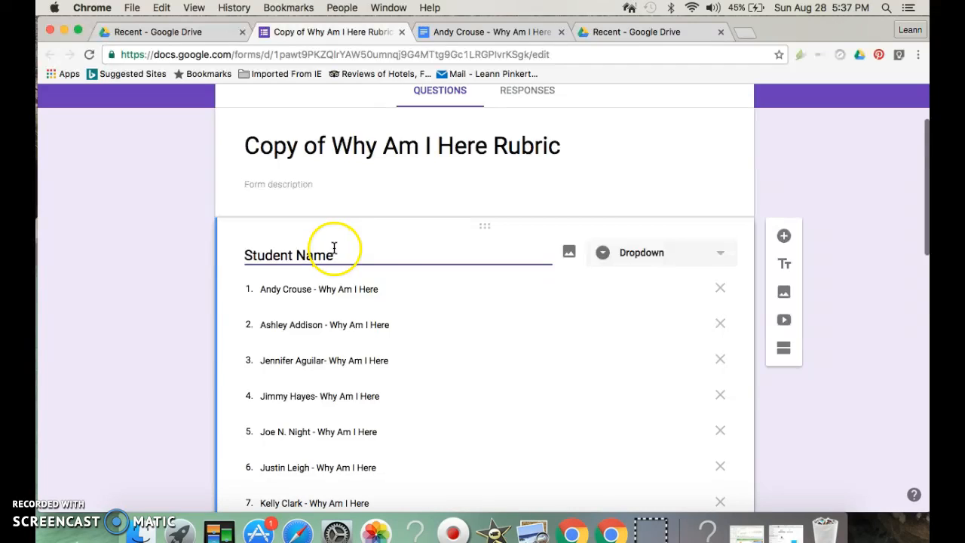
scroll(404, 297, "down", 10)
scroll(405, 297, "up", 15)
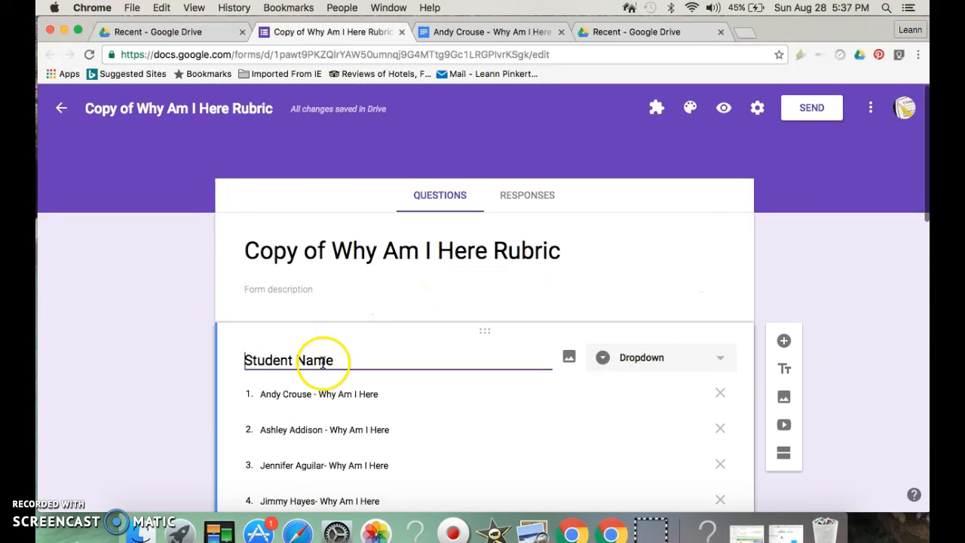
scroll(425, 389, "down", 3)
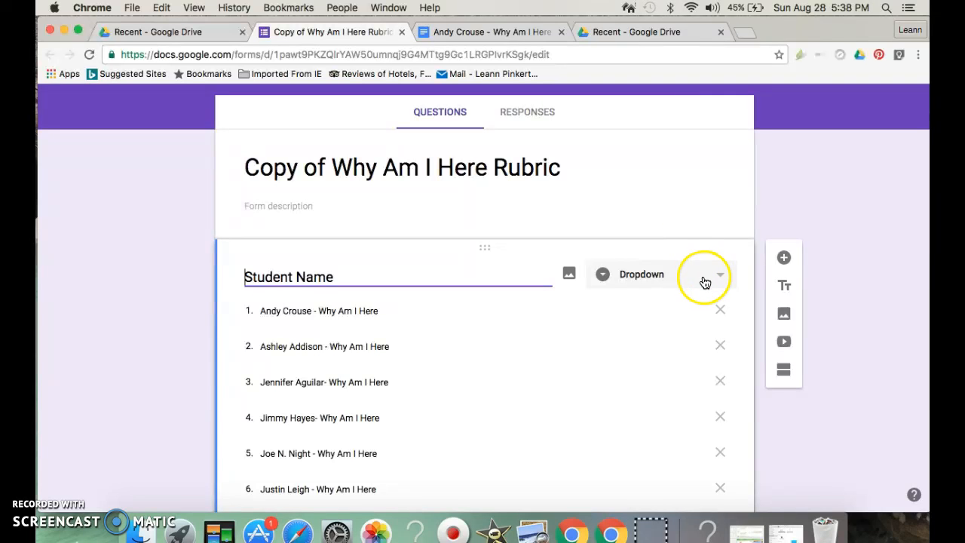
scroll(594, 346, "down", 10)
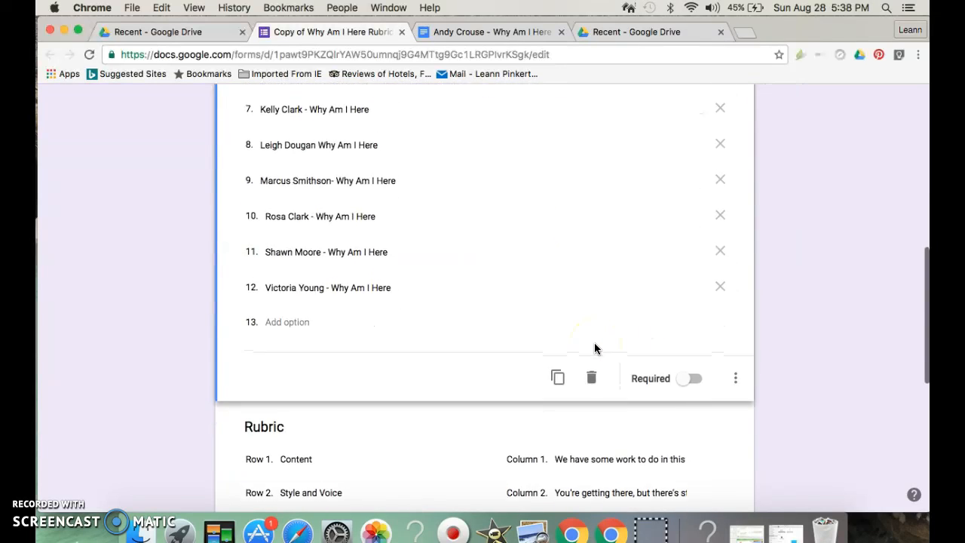
scroll(594, 345, "up", 12)
scroll(572, 451, "down", 1)
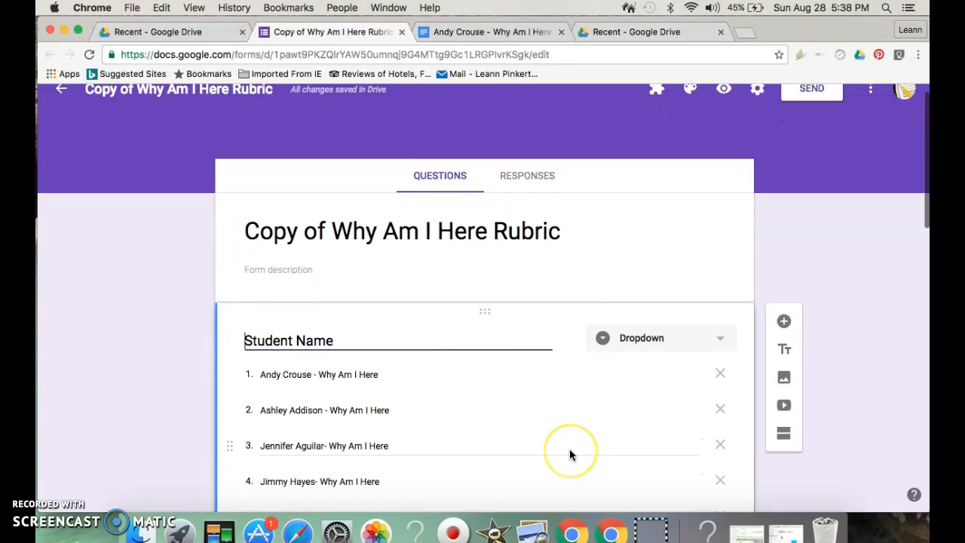
scroll(570, 453, "down", 5)
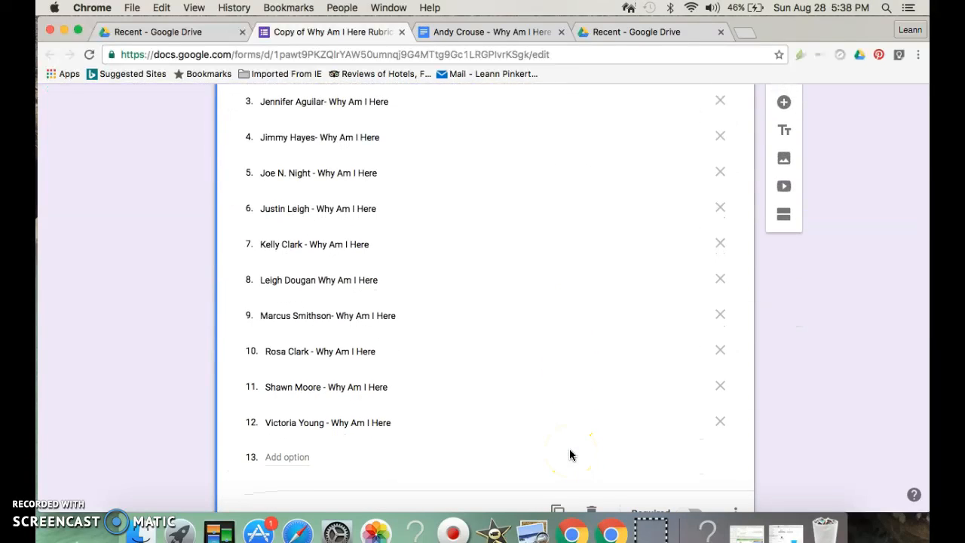
scroll(570, 453, "up", 5)
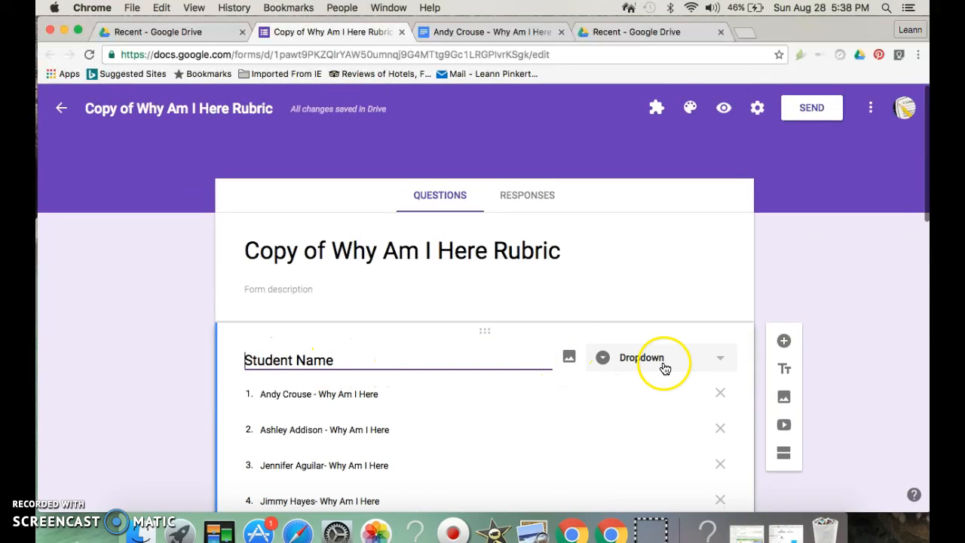
Remove all Student Name dropdown options except the last one, and clear that remaining option's text
left_click(718, 395)
left_click(718, 395)
left_click(719, 395)
left_click(718, 395)
left_click(719, 395)
left_click(719, 395)
left_click(719, 395)
left_click(718, 395)
left_click(719, 396)
left_click(718, 395)
left_click(718, 395)
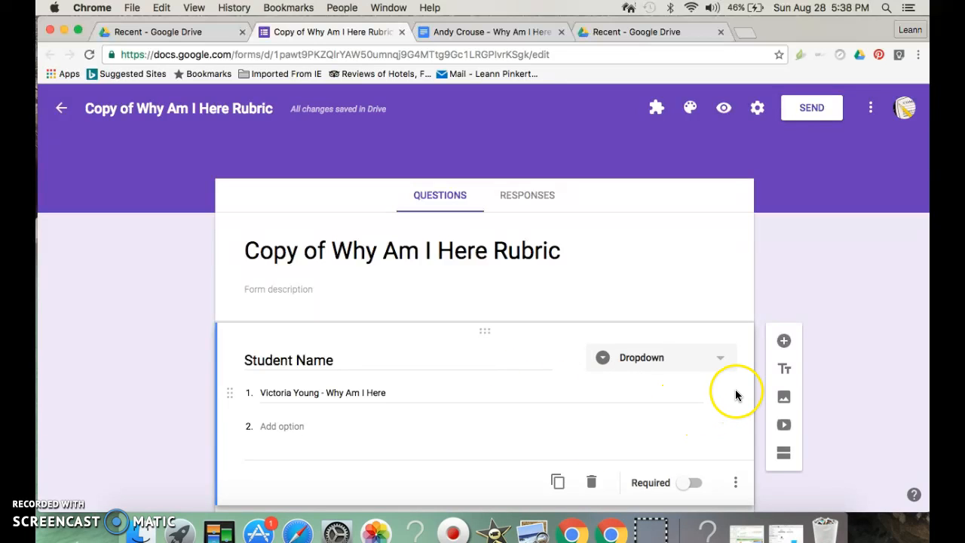
left_click(666, 394)
key("BackSpace")
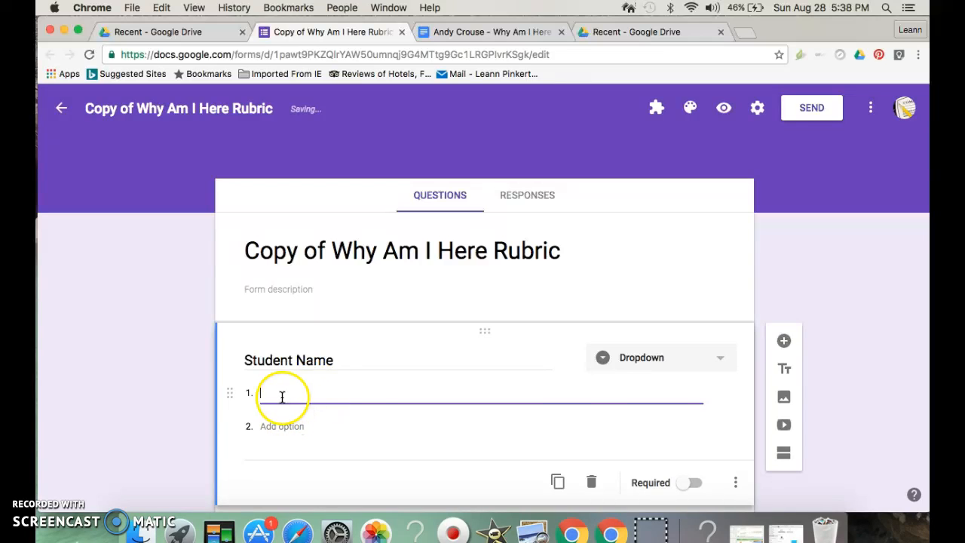
Examine the Rubric multiple choice grid's rows and the full wording of its column labels, postponing the iCloud alert
scroll(573, 374, "down", 3)
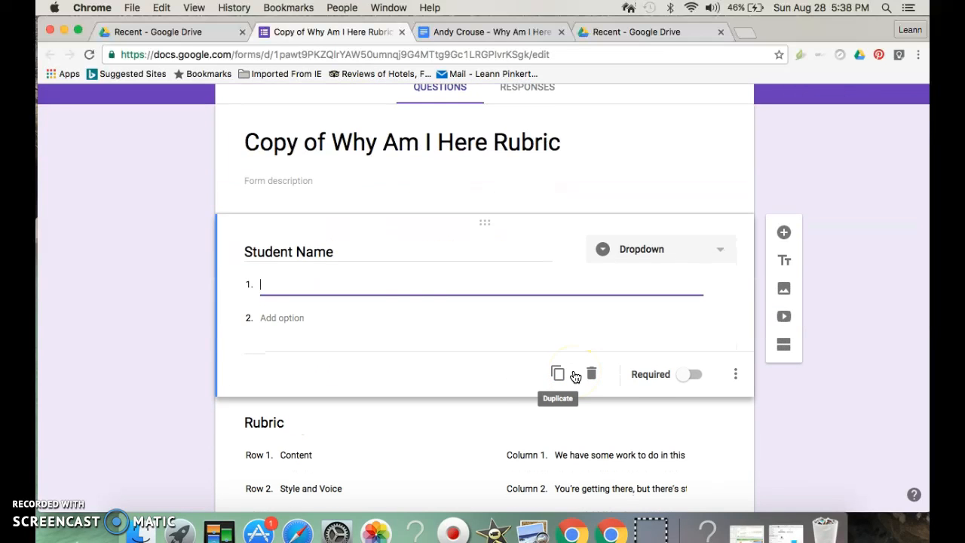
scroll(509, 409, "down", 4)
scroll(504, 409, "down", 2)
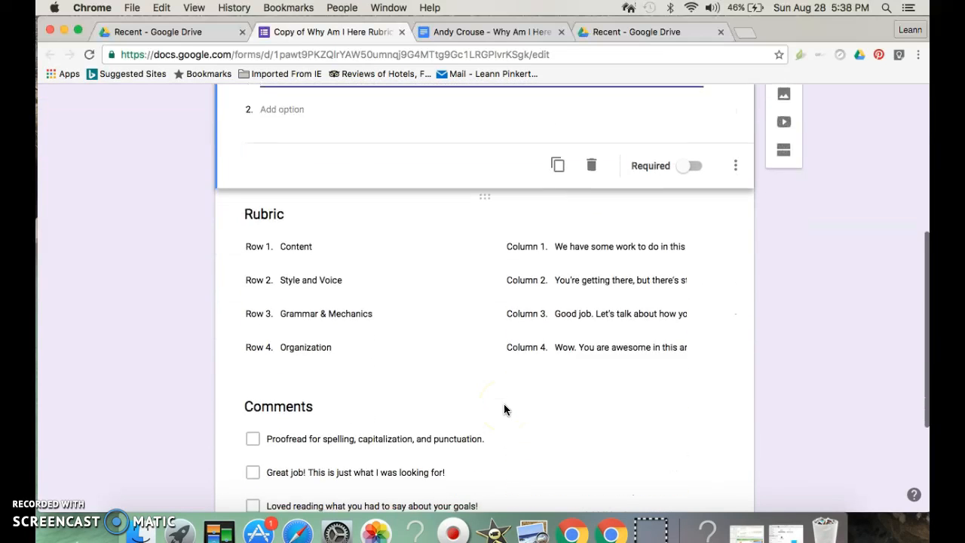
left_click(353, 208)
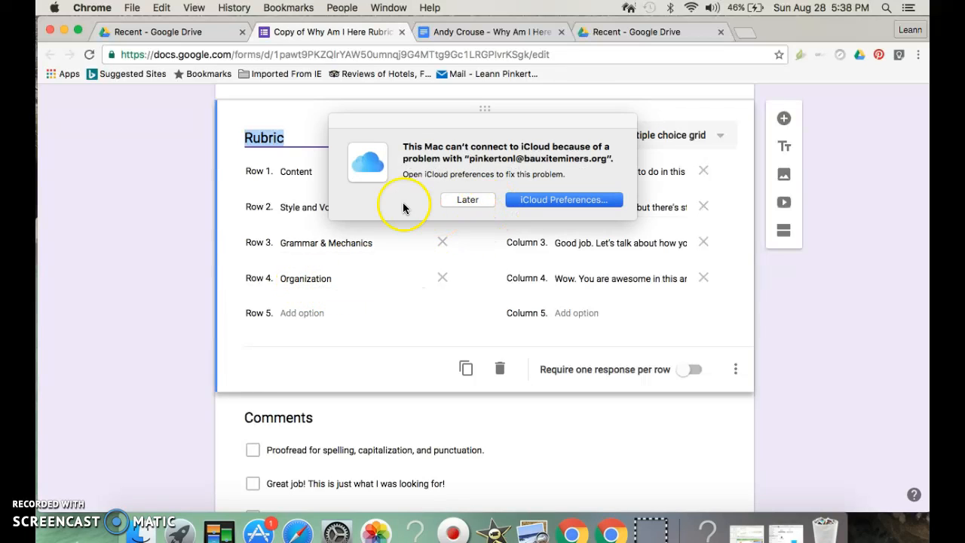
left_click(458, 199)
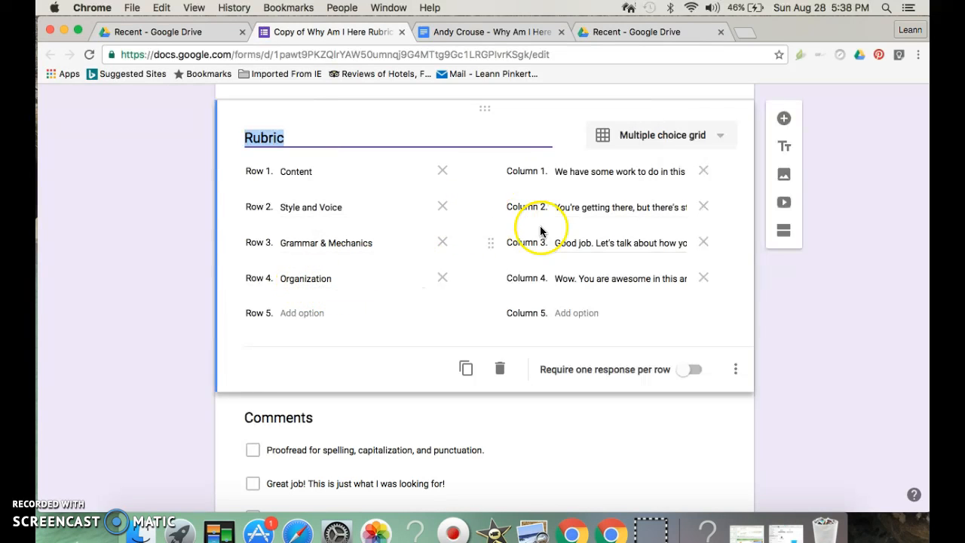
left_click(595, 175)
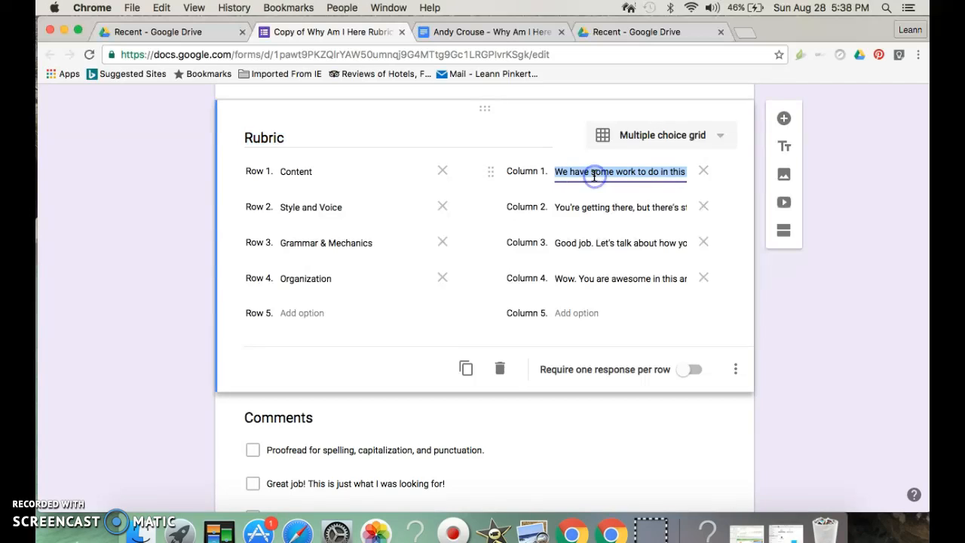
key("Right")
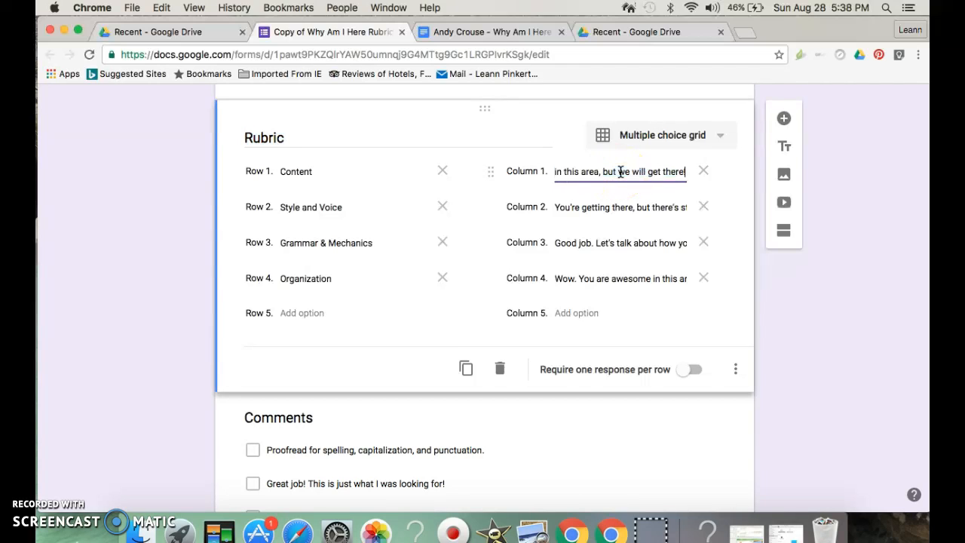
left_click(606, 212)
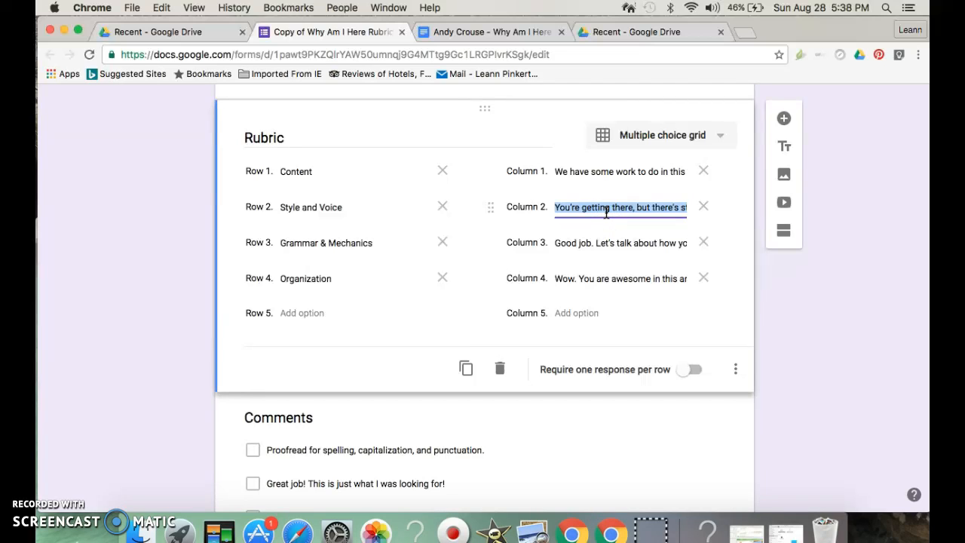
key("Right")
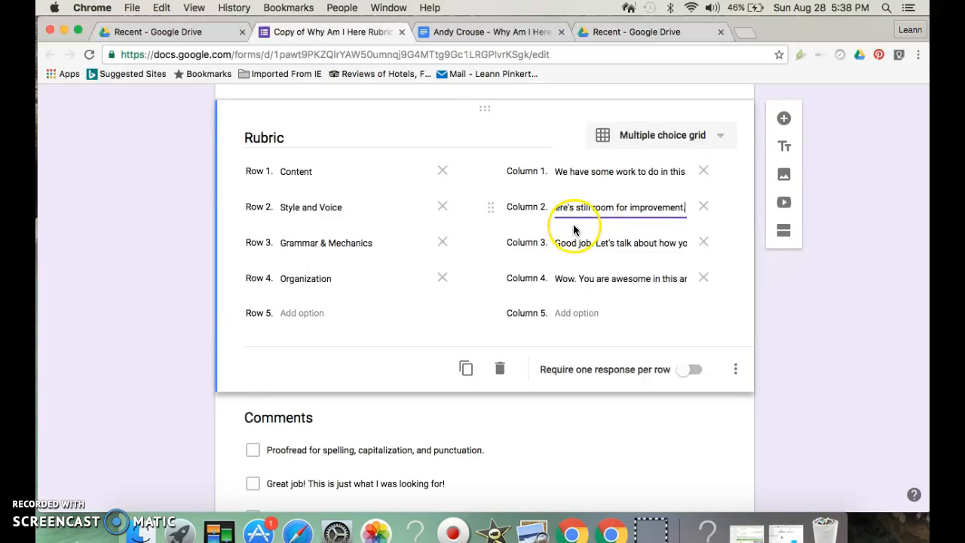
left_click(604, 254)
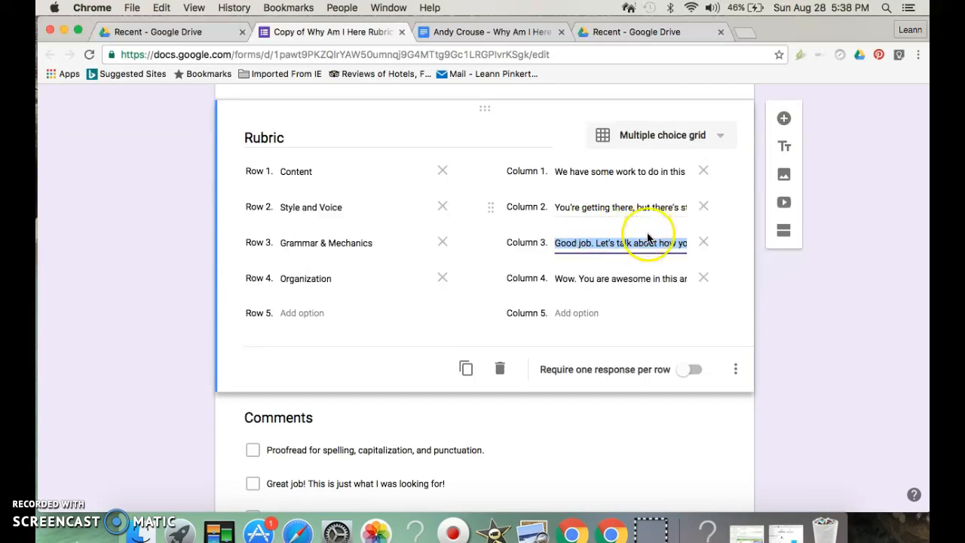
key("Right")
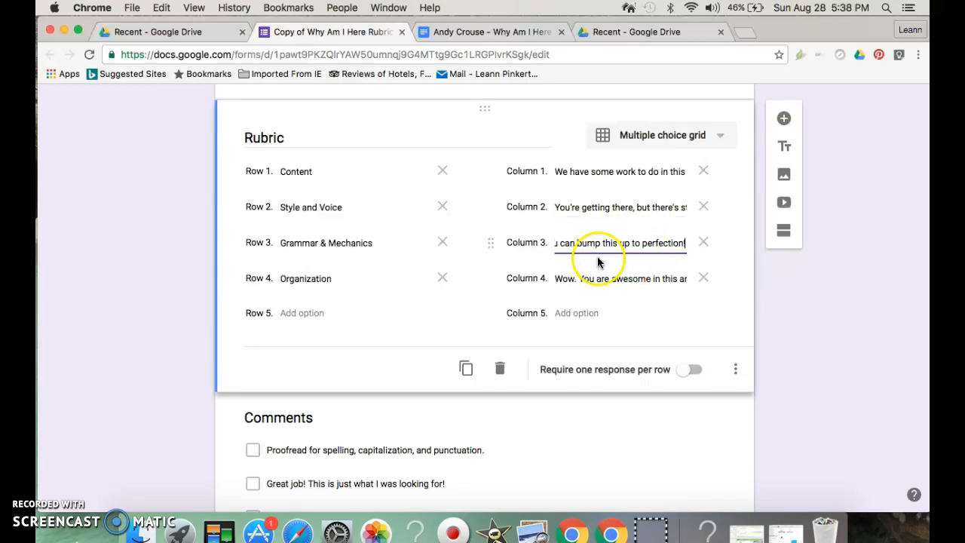
left_click(607, 280)
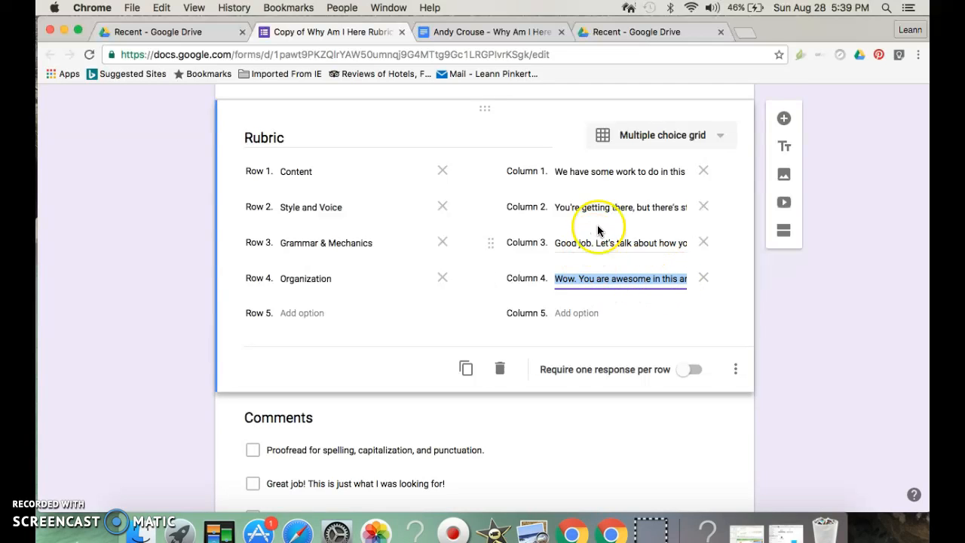
Add the checkbox options "Your parenthetical citation is missing." and "This paper really sucks." to the Comments question
scroll(598, 228, "down", 5)
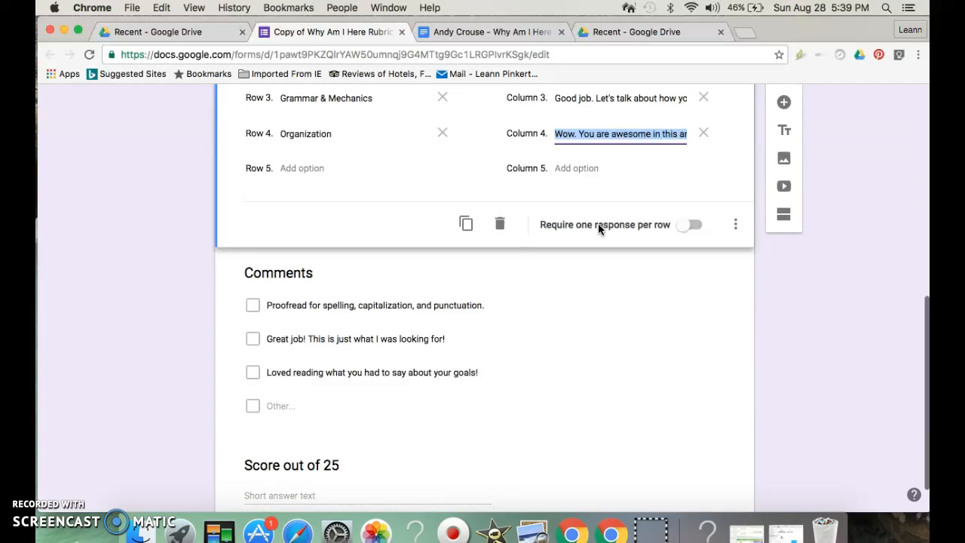
scroll(598, 224, "up", 1)
scroll(599, 226, "down", 2)
left_click(514, 248)
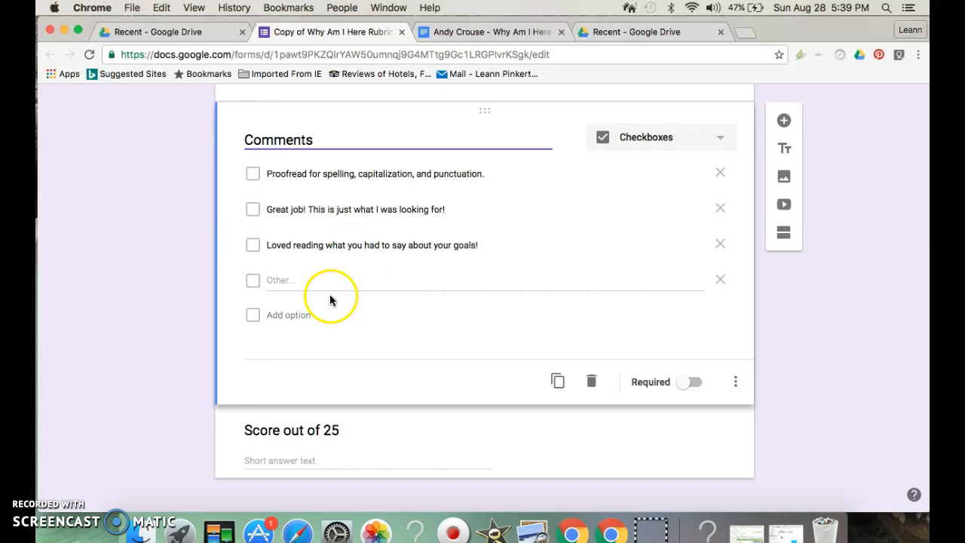
left_click(289, 315)
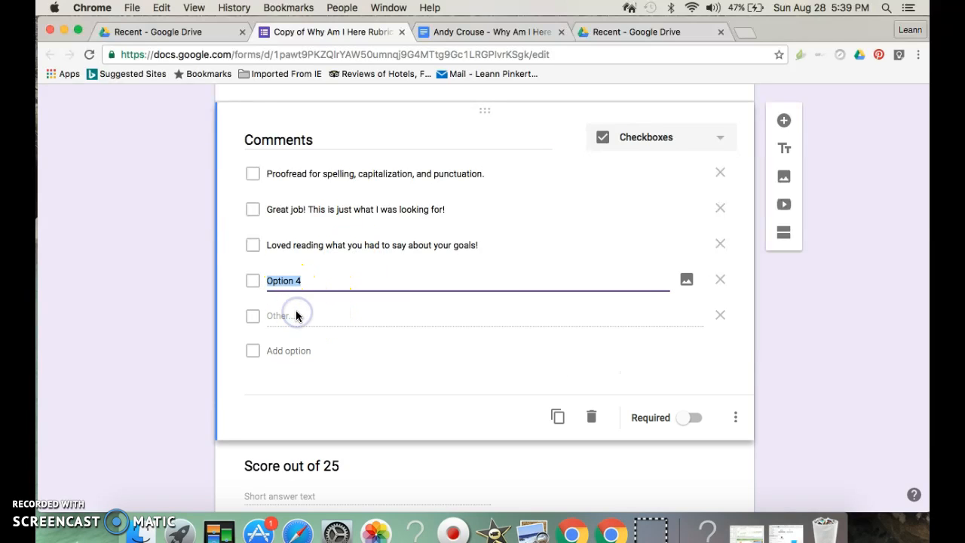
type("Your")
type(" parenthetical citatio")
type("n is must")
key("BackSpace")
key("BackSpace")
key("BackSpace")
type("issing.")
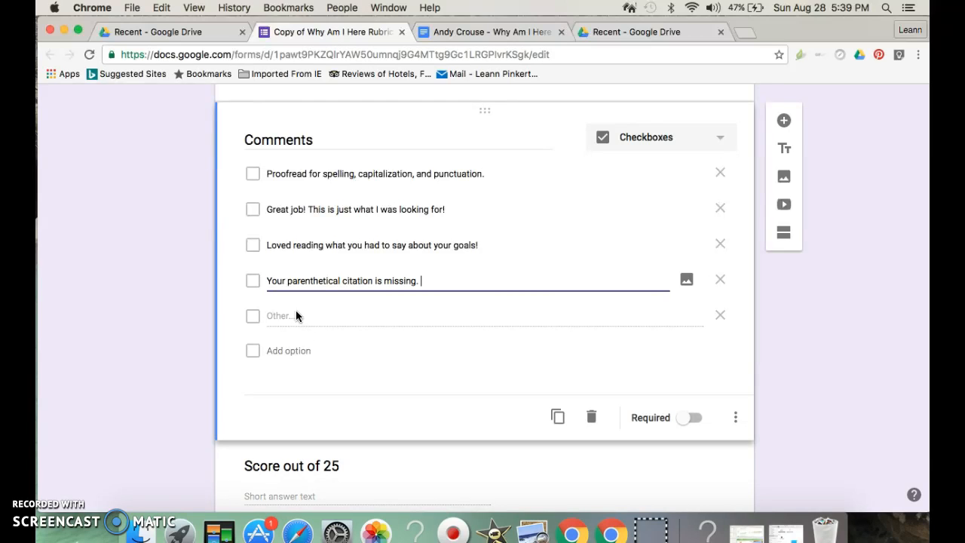
left_click(287, 352)
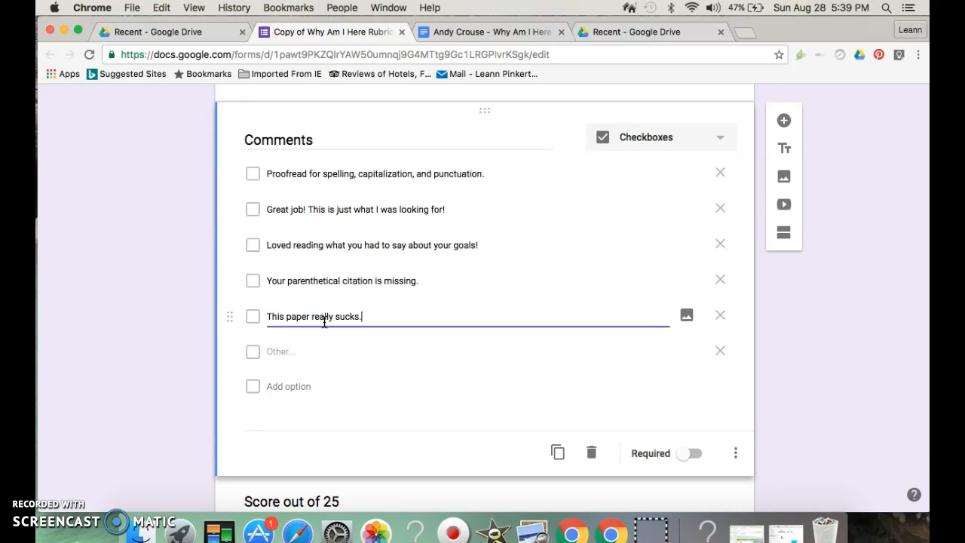
Reword the last Comments option as "This paper is so good I wish I had written it myself. You are amazing. I wish I were more like you. I wish I were you."
scroll(418, 330, "down", 2)
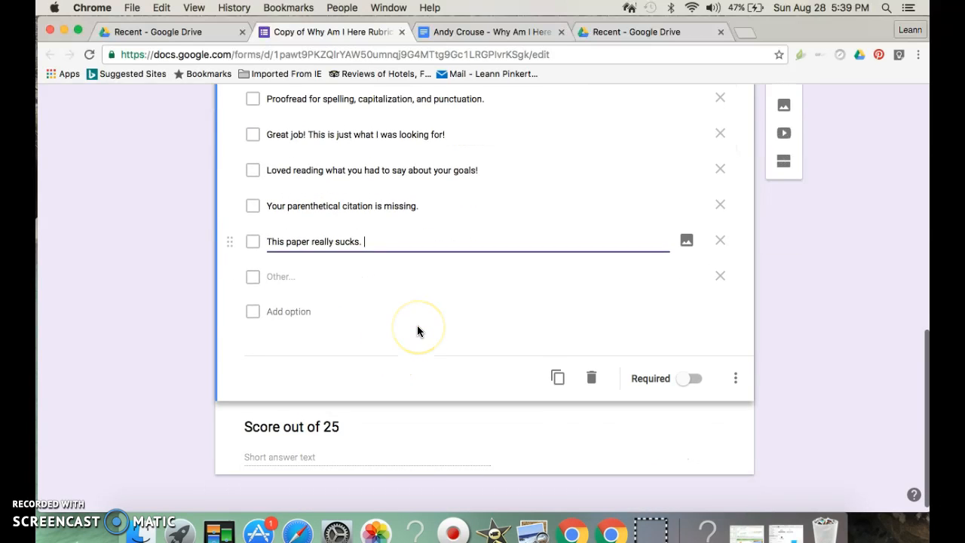
scroll(418, 330, "up", 3)
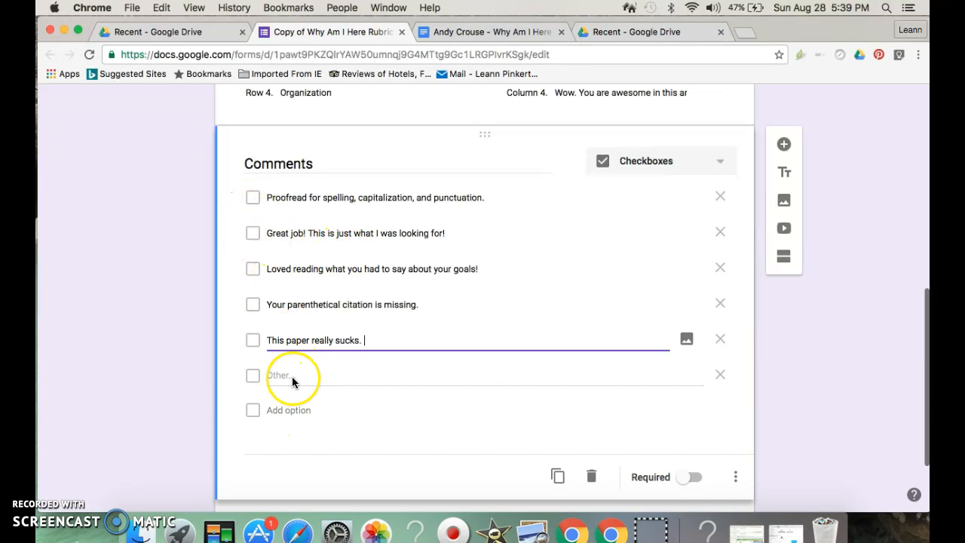
scroll(393, 386, "down", 3)
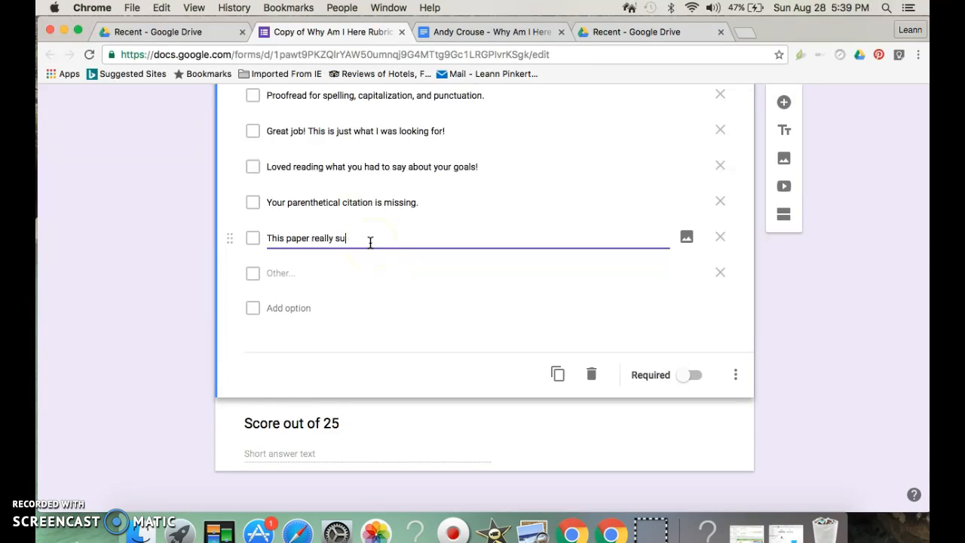
key("BackSpace")
key("BackSpace")
key("BackSpace")
key("BackSpace")
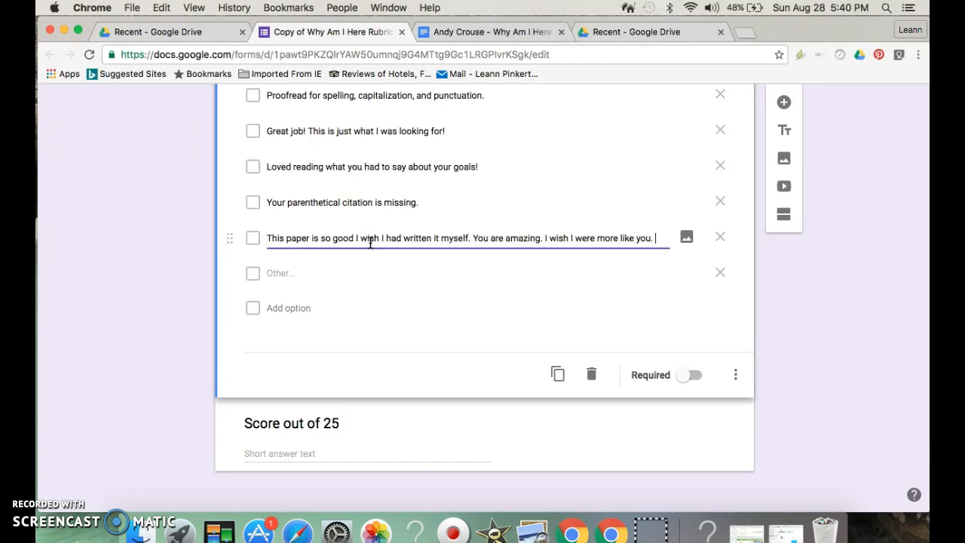
type("sh I were you.")
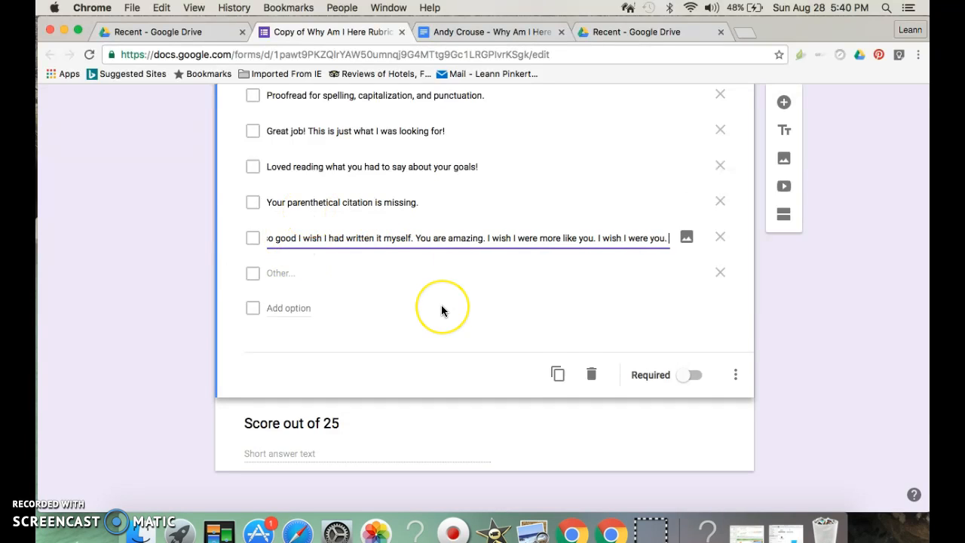
Shorten the title of the final short answer question to "Score"
scroll(442, 309, "down", 1)
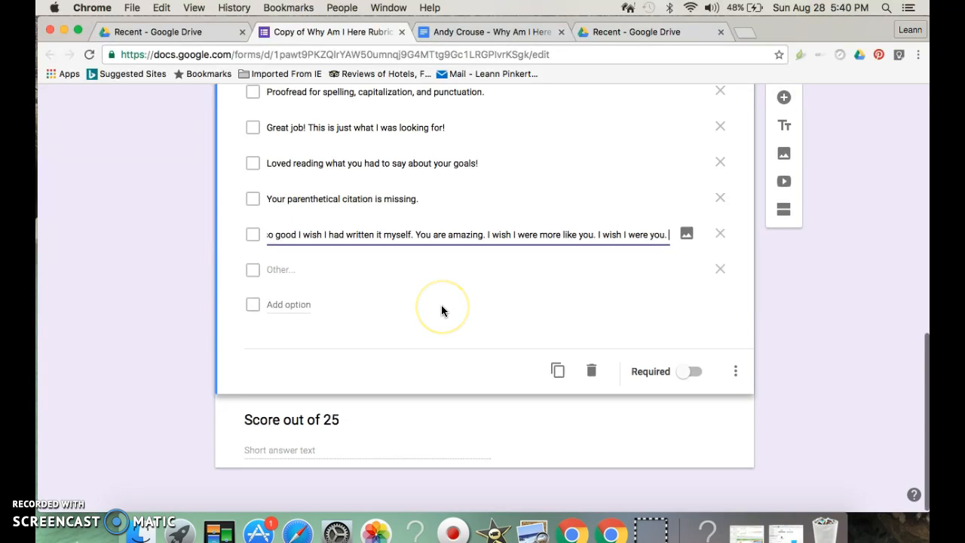
left_click(445, 425)
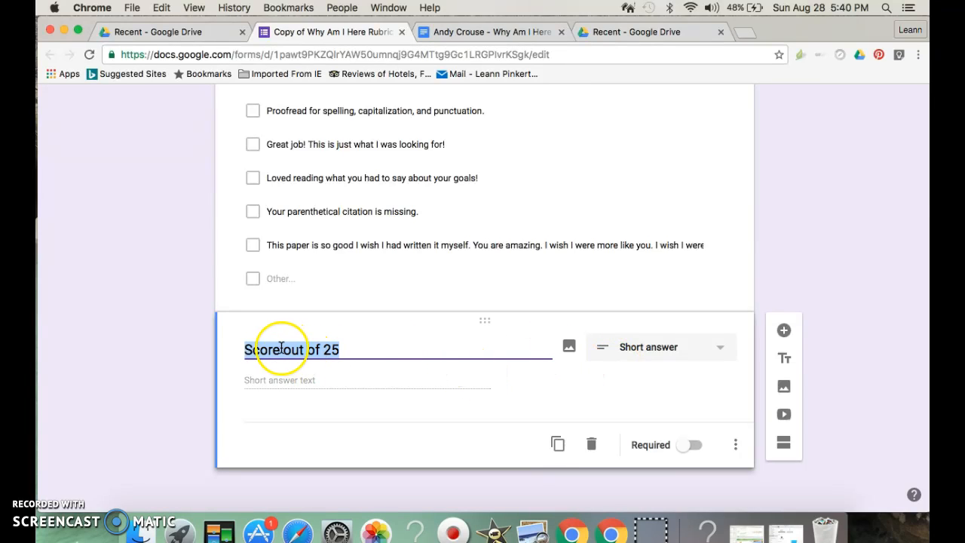
left_click(343, 351)
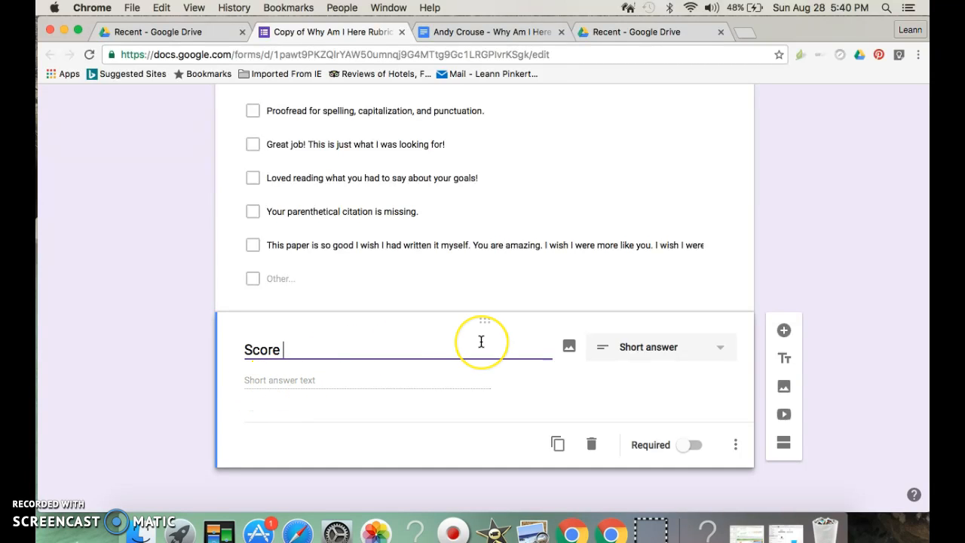
Review the edited form from its title through the Rubric grid and Comments options to the Score question
scroll(481, 342, "up", 3)
scroll(481, 342, "up", 8)
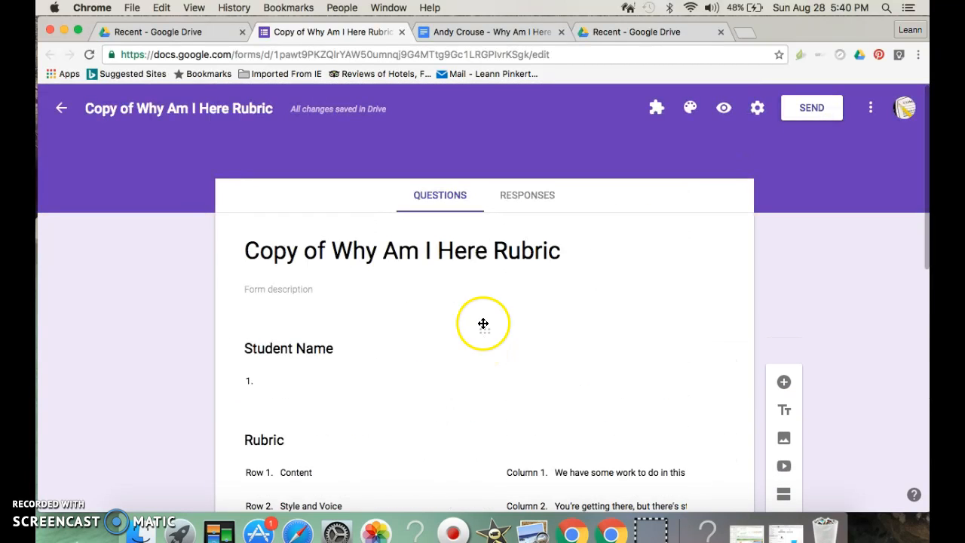
scroll(513, 351, "down", 3)
left_click(601, 204)
left_click(542, 407)
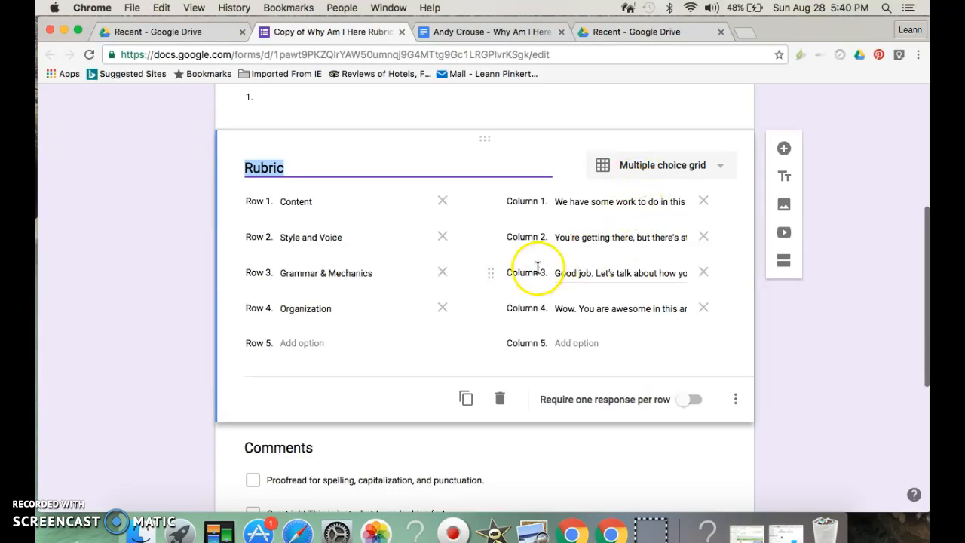
scroll(446, 277, "down", 3)
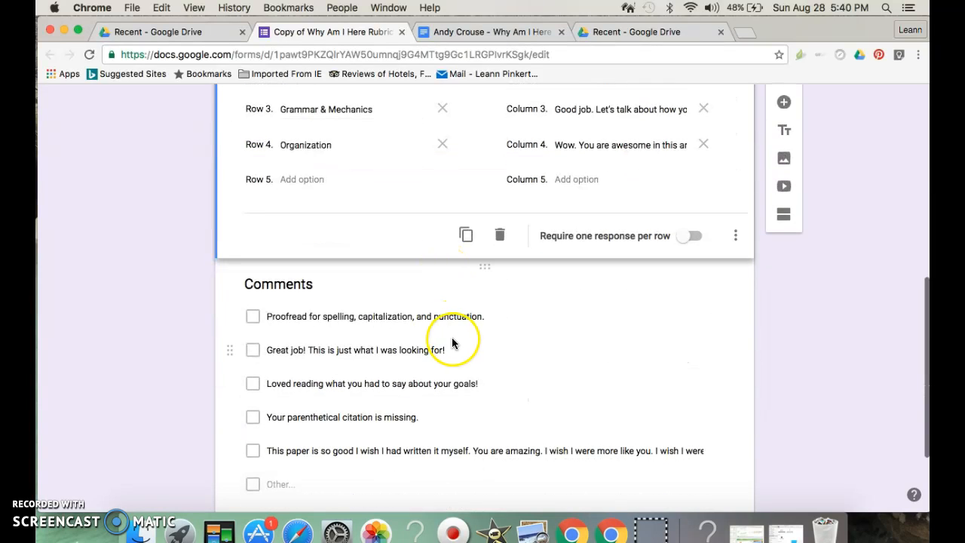
left_click(485, 322)
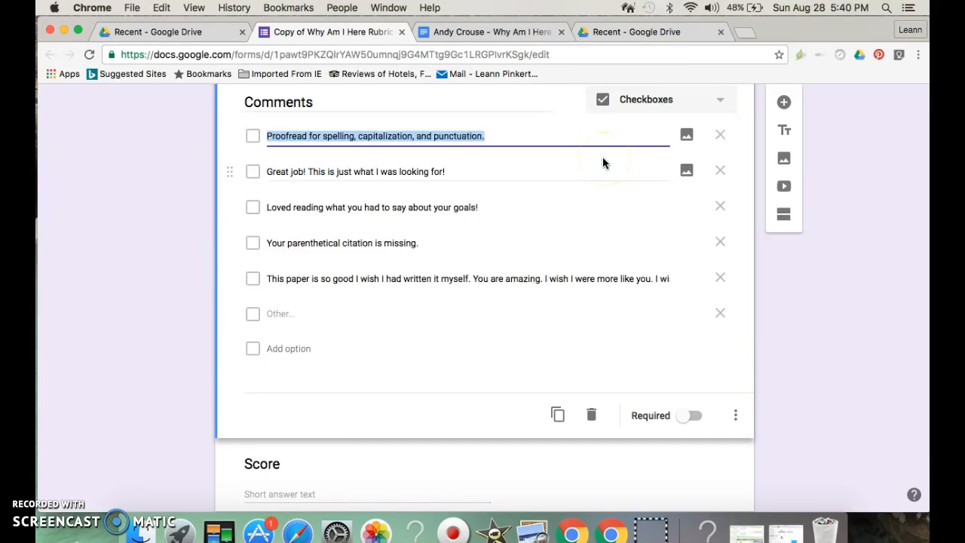
scroll(445, 377, "down", 1)
left_click(430, 444)
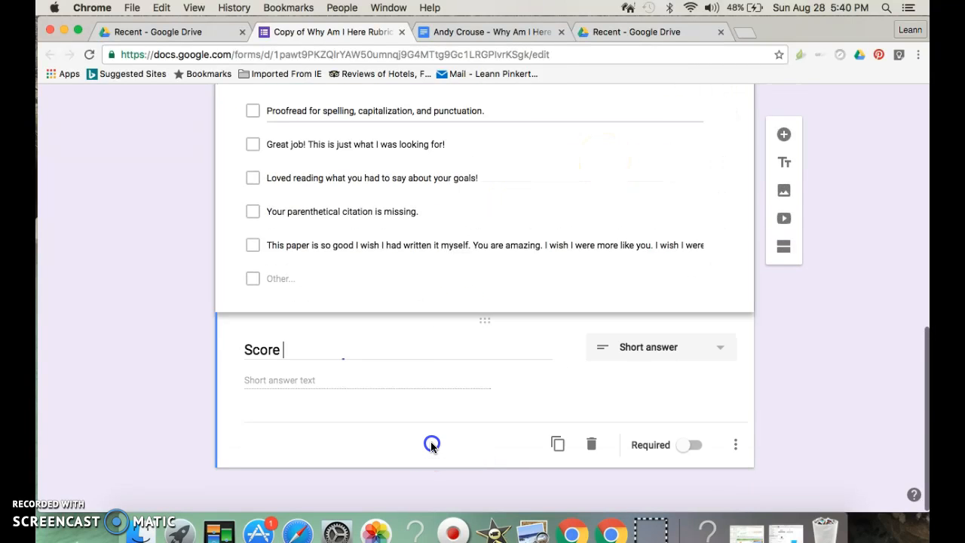
Search the form add-ons for "doc appender" and close the add-ons dialog
scroll(608, 271, "up", 10)
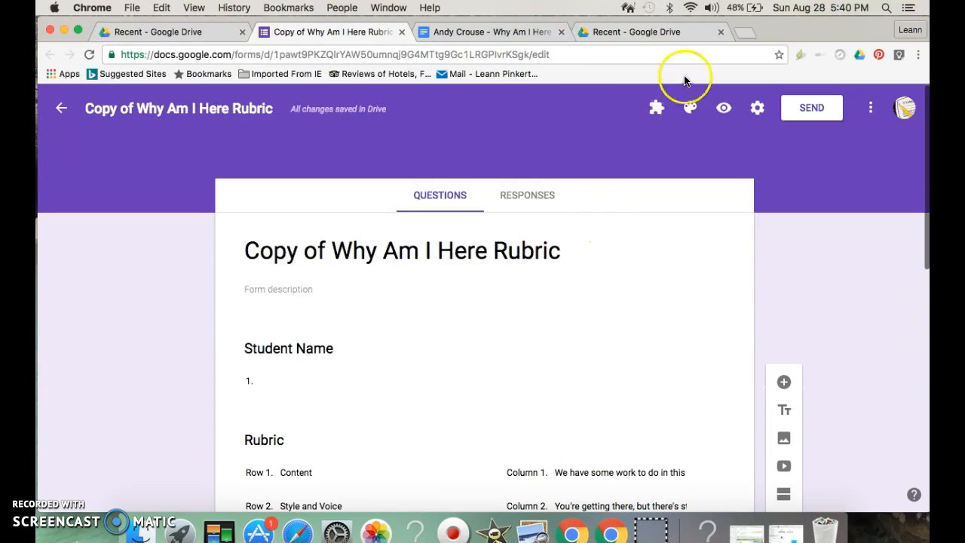
left_click(871, 108)
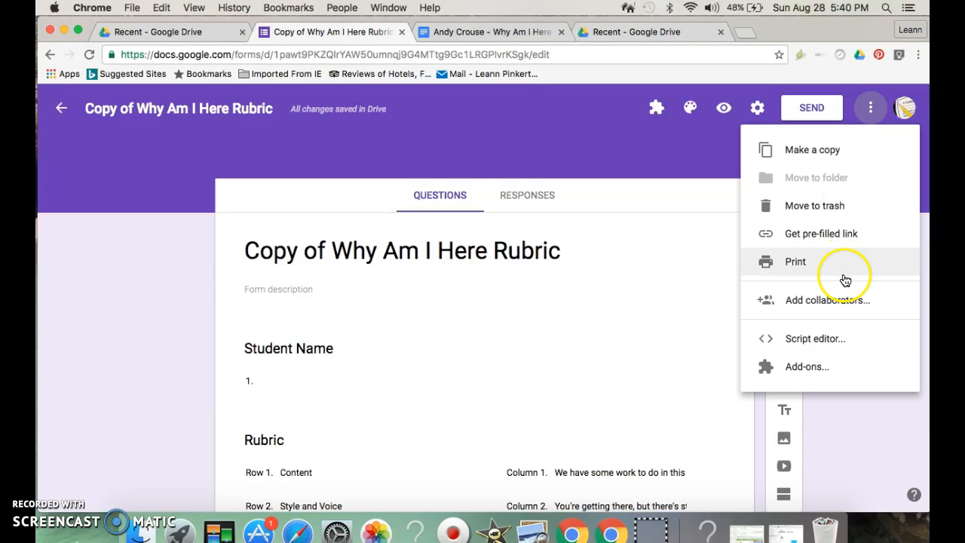
left_click(820, 369)
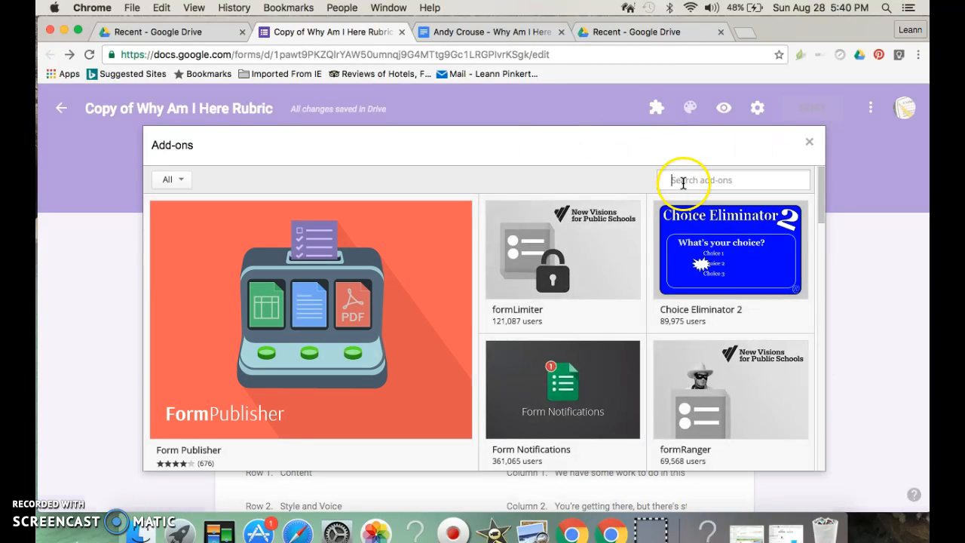
left_click(683, 182)
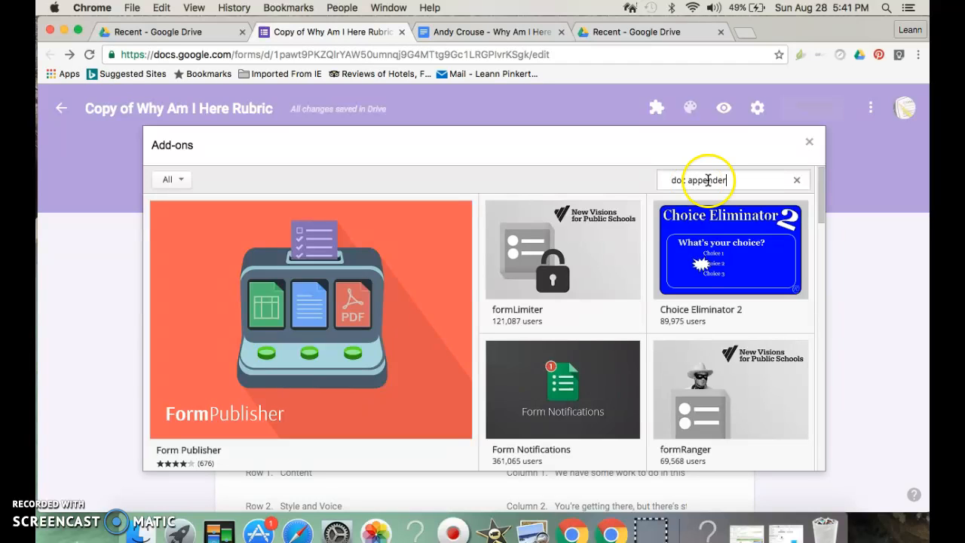
key("Return")
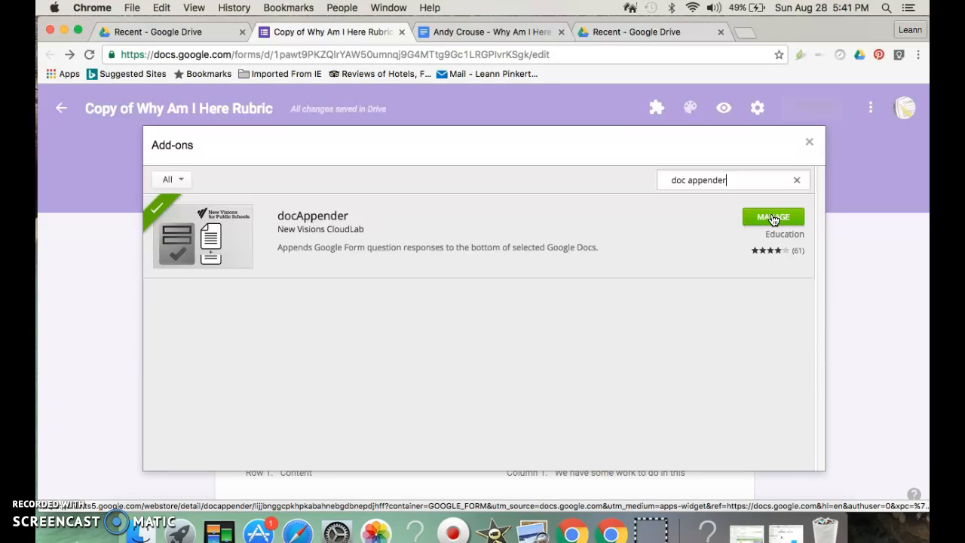
left_click(809, 143)
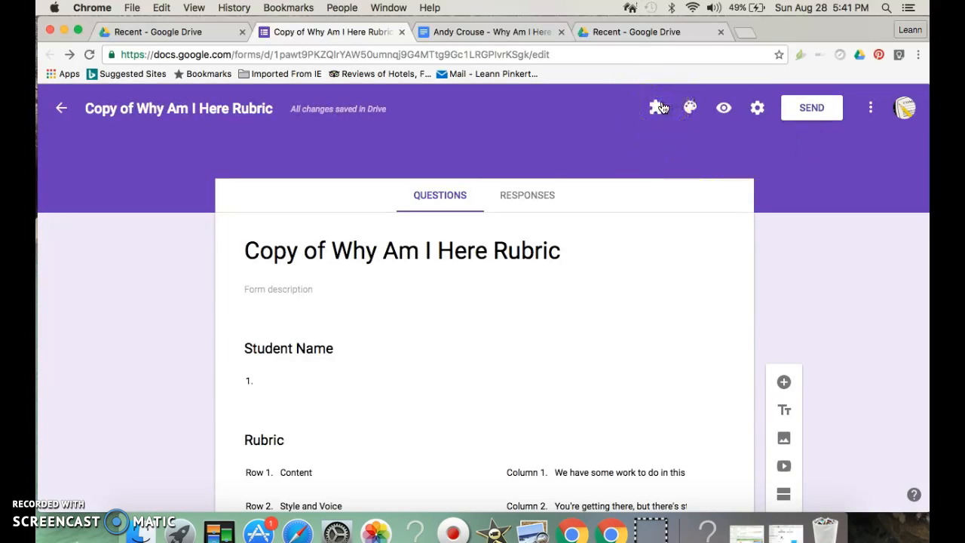
Launch the docAppender add-on and open its sidebar
left_click(604, 224)
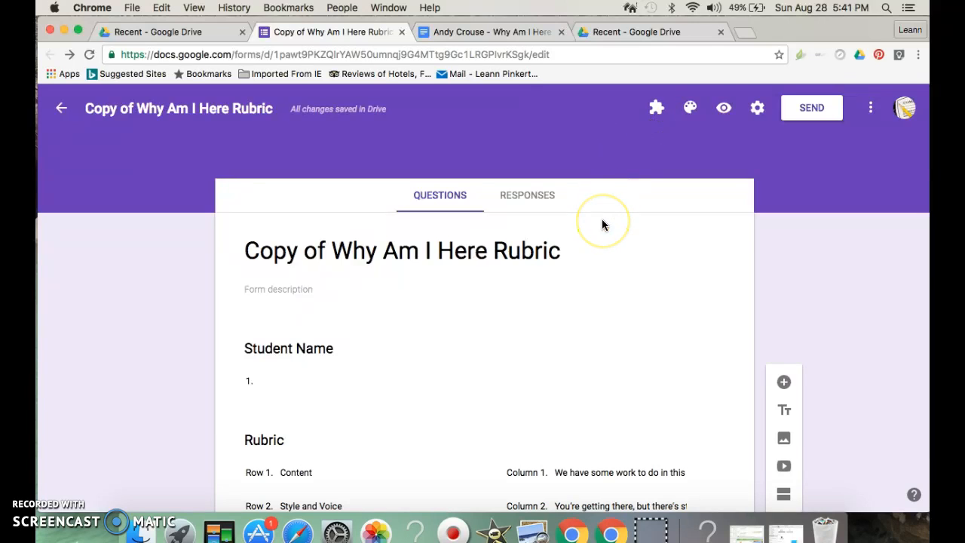
scroll(602, 219, "down", 2)
scroll(601, 218, "up", 2)
left_click(646, 100)
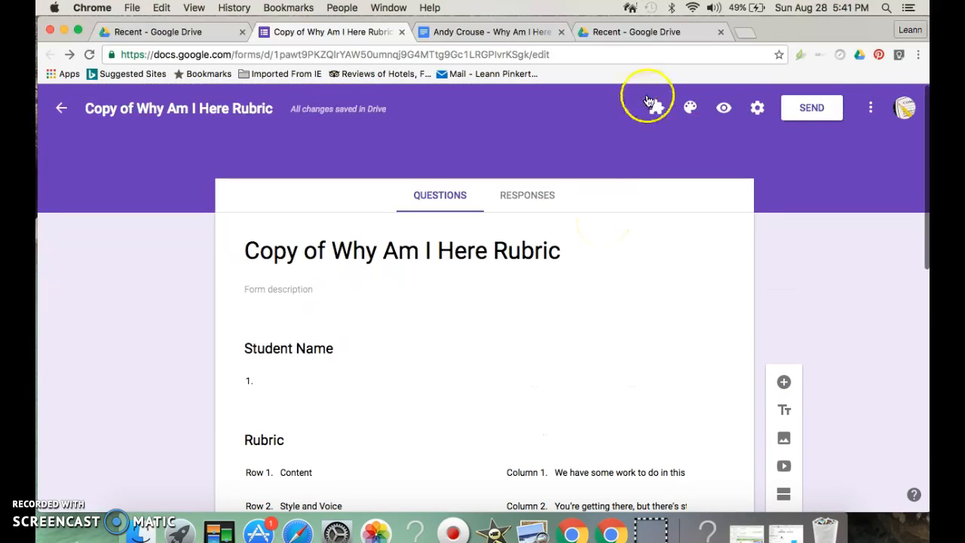
left_click(655, 107)
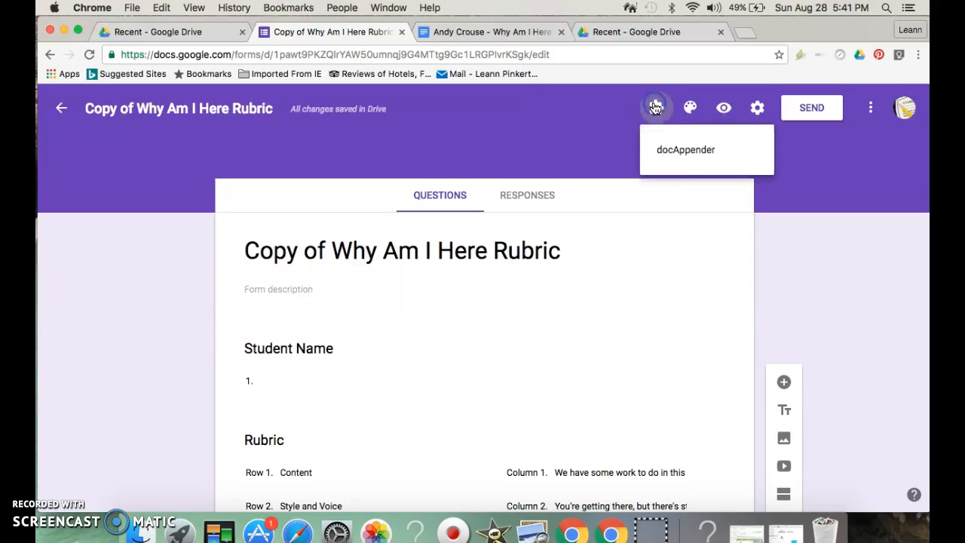
left_click(675, 155)
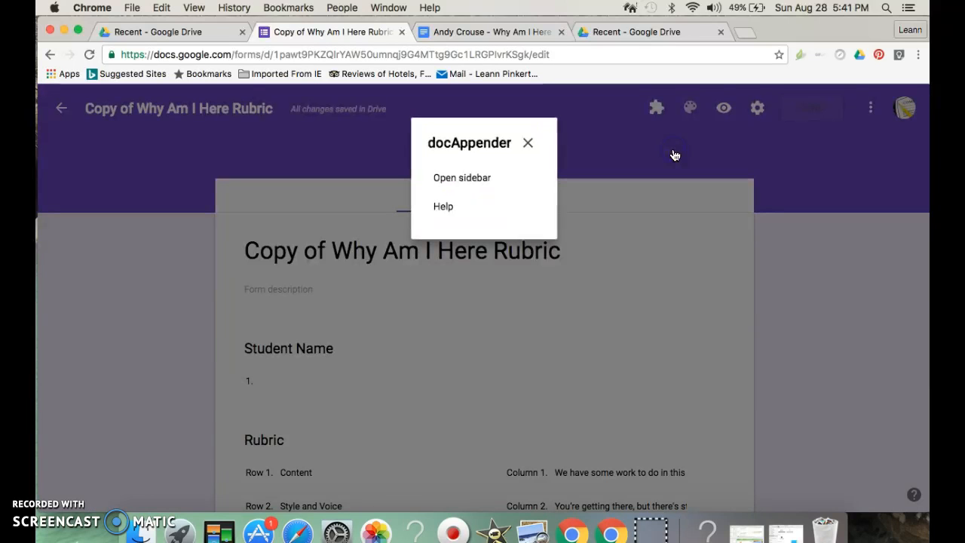
left_click(475, 180)
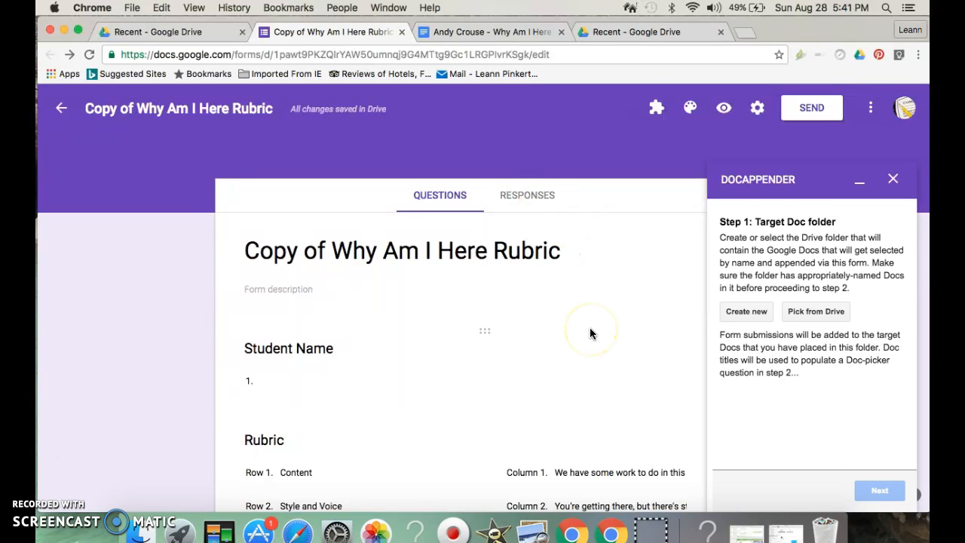
Pick the Comp I Fall 2016 Drive folder as the target Doc folder and proceed to the Doc-picker question
scroll(590, 333, "down", 1)
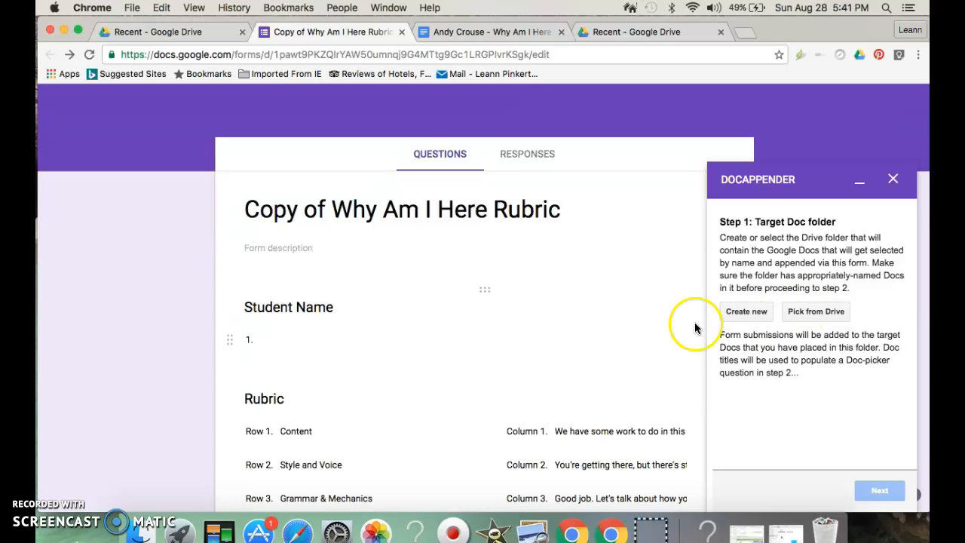
left_click(813, 313)
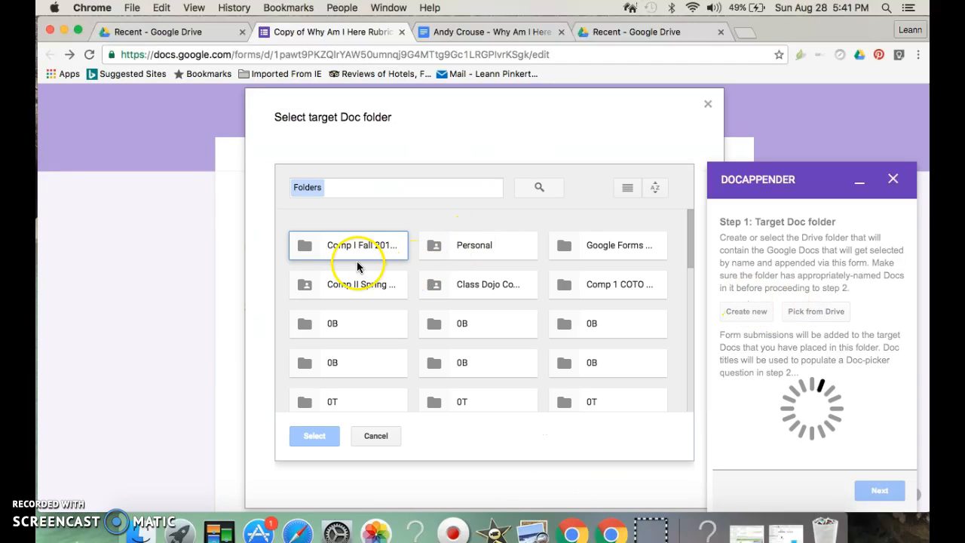
left_click(358, 247)
left_click(321, 441)
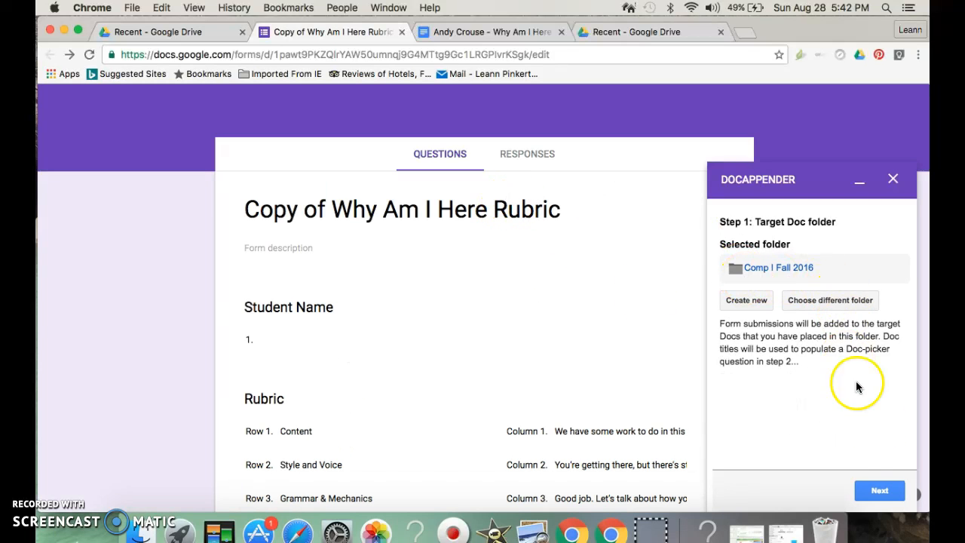
left_click(880, 491)
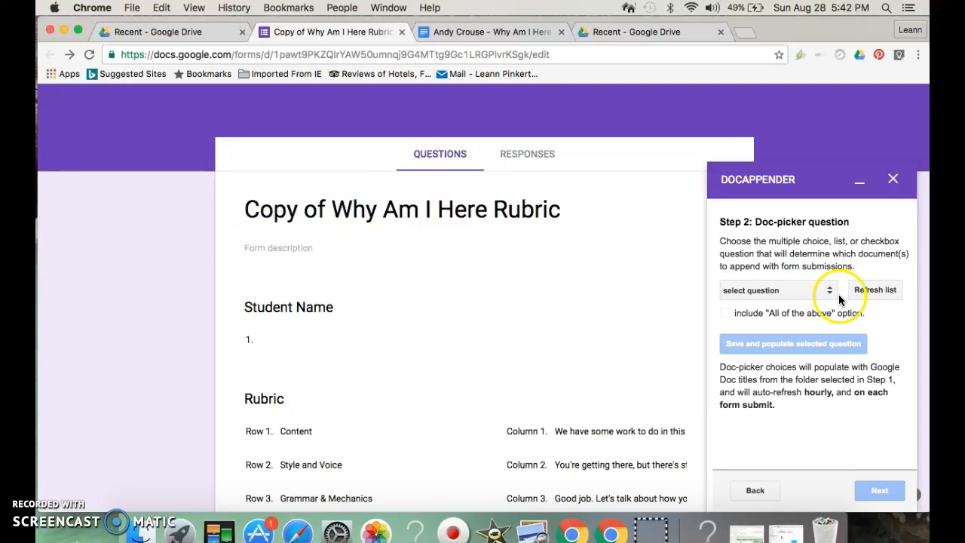
Refresh the question list, choose Student Name as the Doc-picker question, populate it from the folder, and check its options
left_click(829, 293)
left_click(831, 291)
left_click(872, 293)
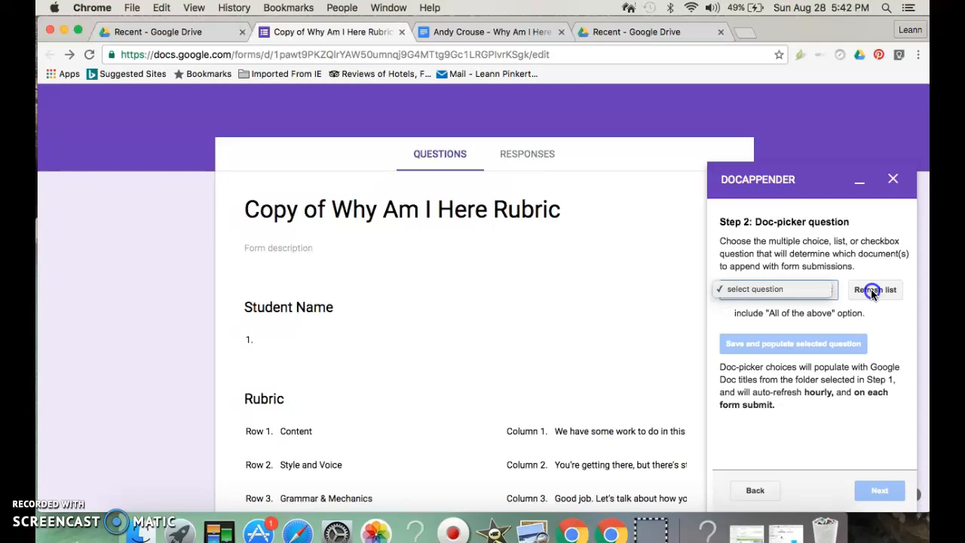
left_click(829, 293)
left_click(871, 293)
left_click(830, 293)
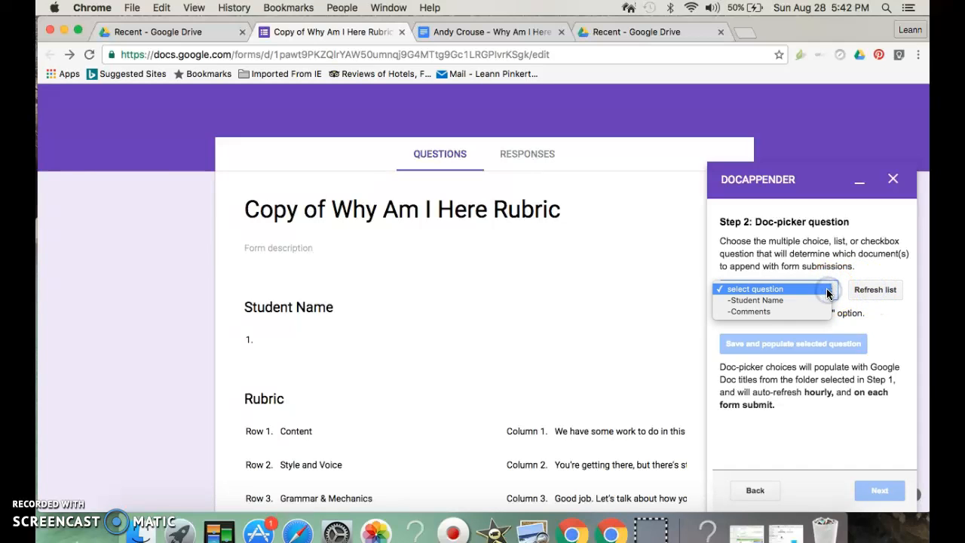
left_click(787, 305)
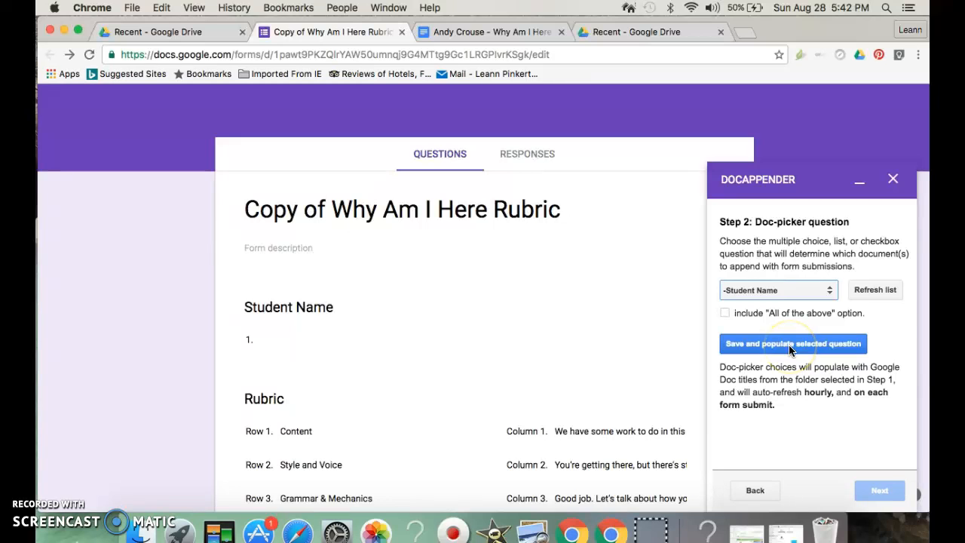
left_click(795, 344)
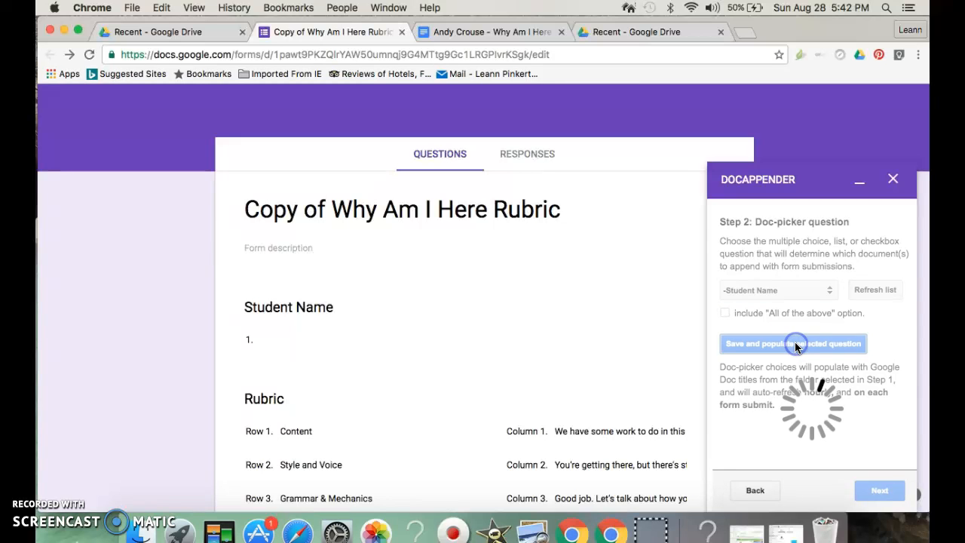
left_click(479, 411)
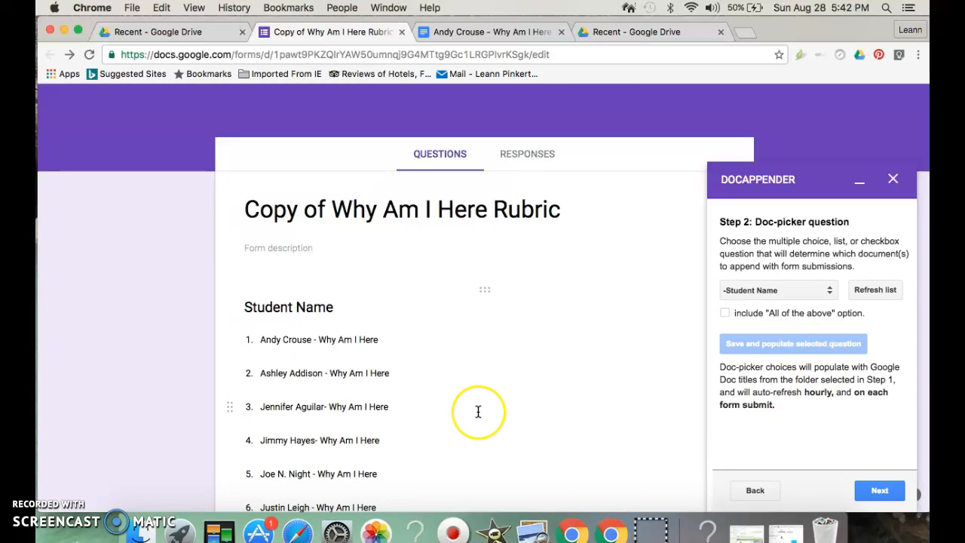
scroll(478, 411, "down", 5)
scroll(478, 411, "down", 4)
scroll(478, 411, "up", 8)
scroll(478, 410, "down", 1)
Proceed to the form values and include Student Name, Rubric, Comments and Score in the content added to the target Docs
left_click(878, 489)
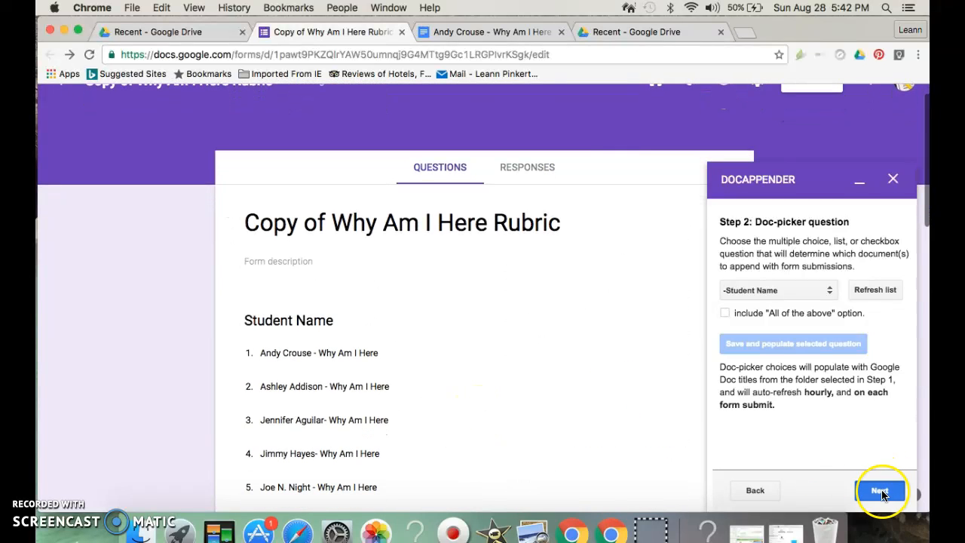
left_click(734, 273)
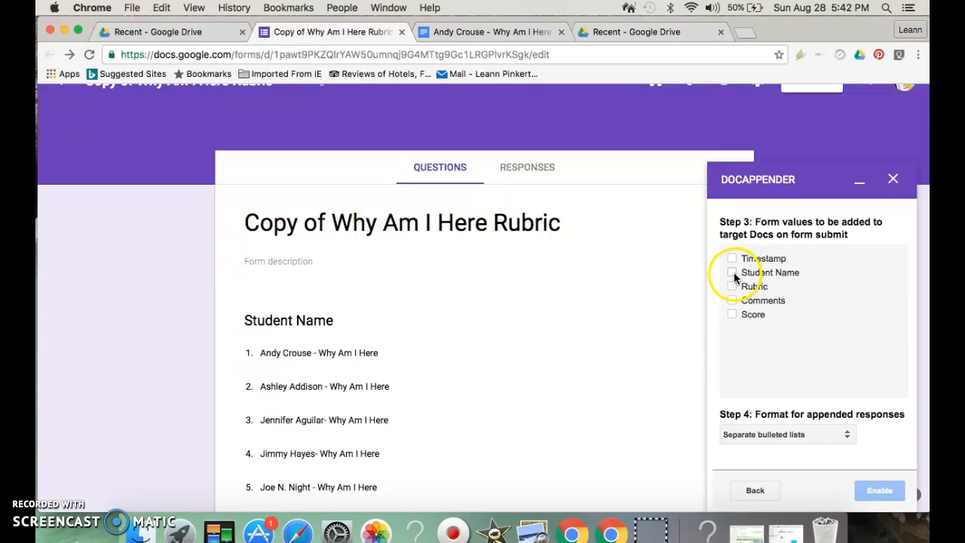
left_click(731, 314)
scroll(810, 319, "down", 2)
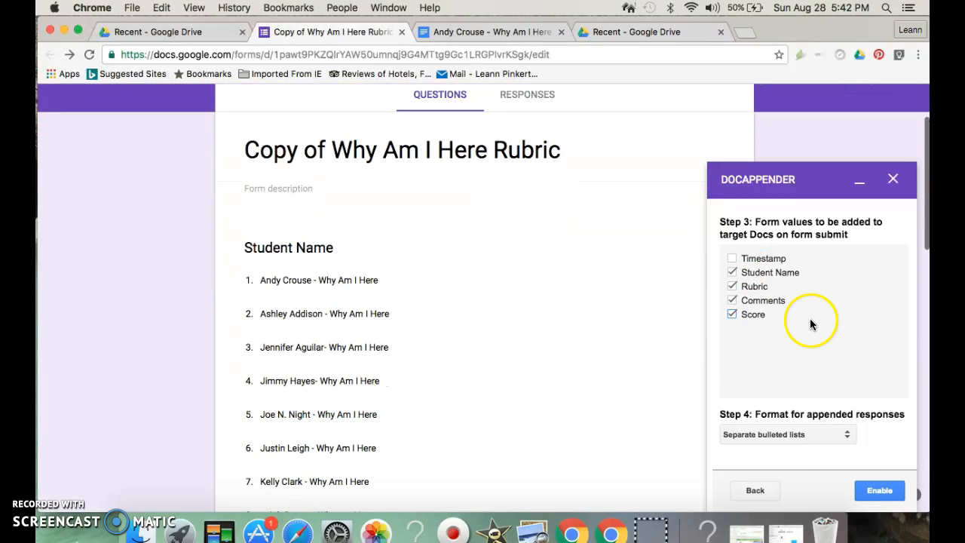
Set the appended response format to Separate vertical tables, enable docAppender, and close its sidebar
left_click(839, 431)
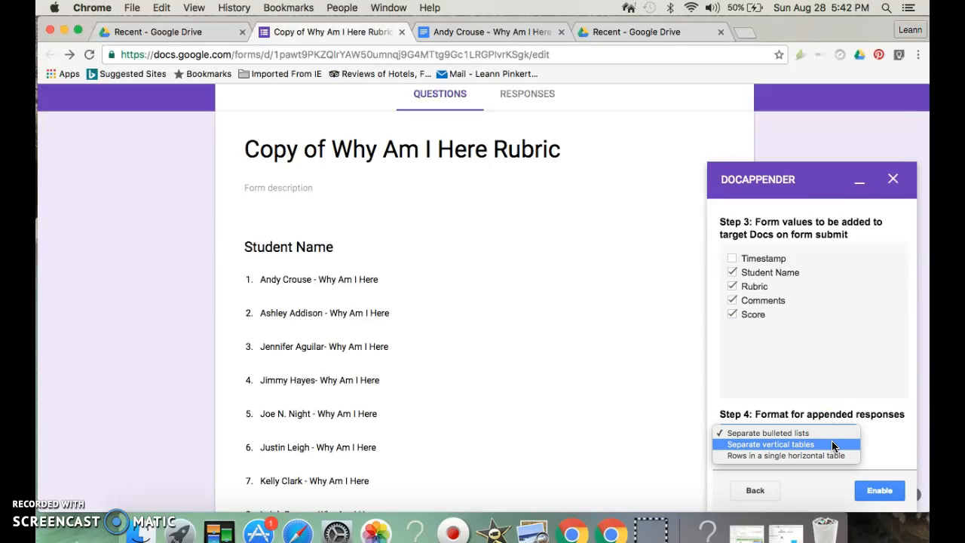
left_click(832, 444)
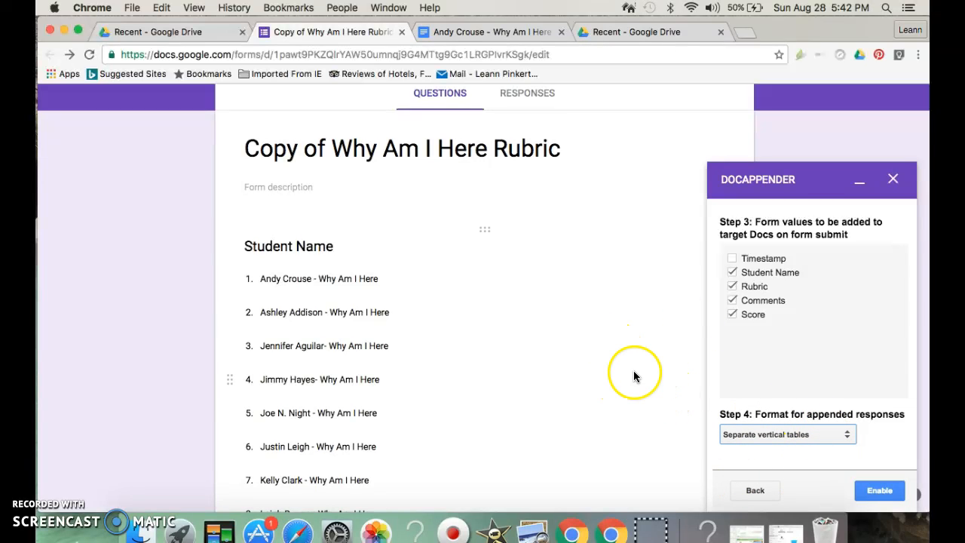
scroll(634, 375, "down", 2)
left_click(877, 491)
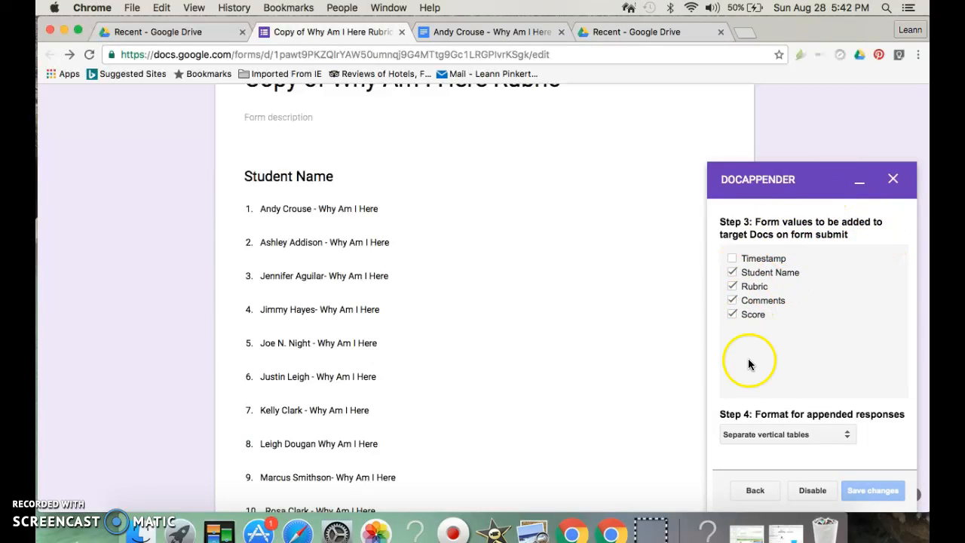
left_click(893, 178)
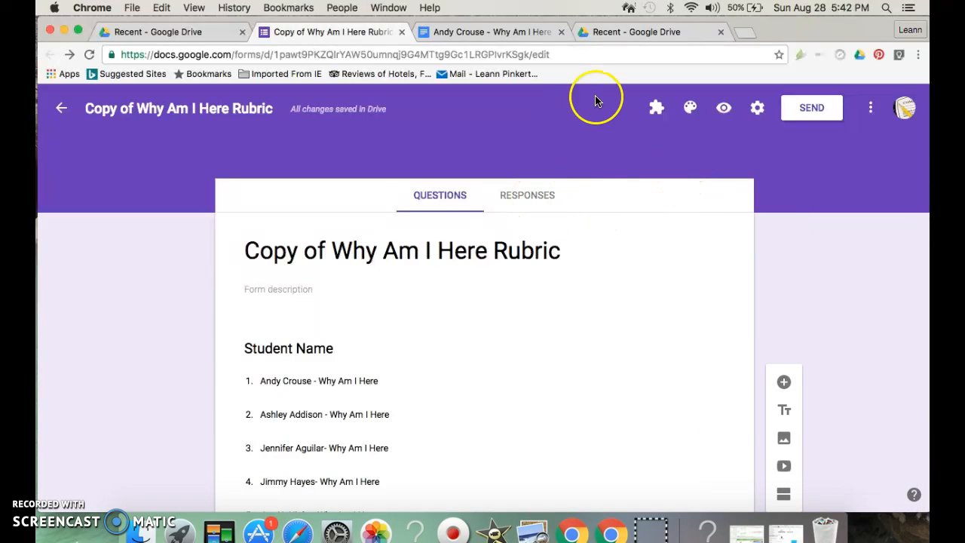
Preview the live rubric form and close the form's editing tab
left_click(725, 108)
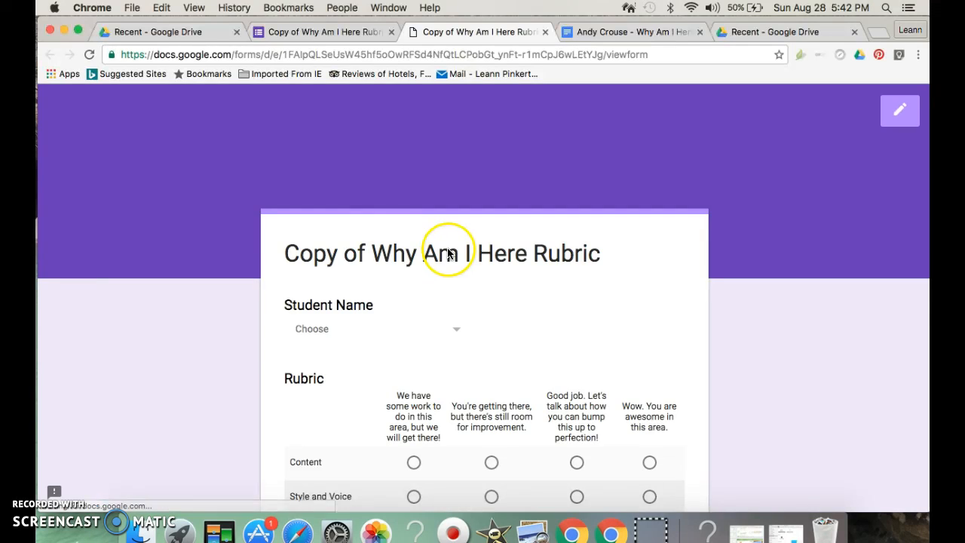
scroll(491, 351, "down", 2)
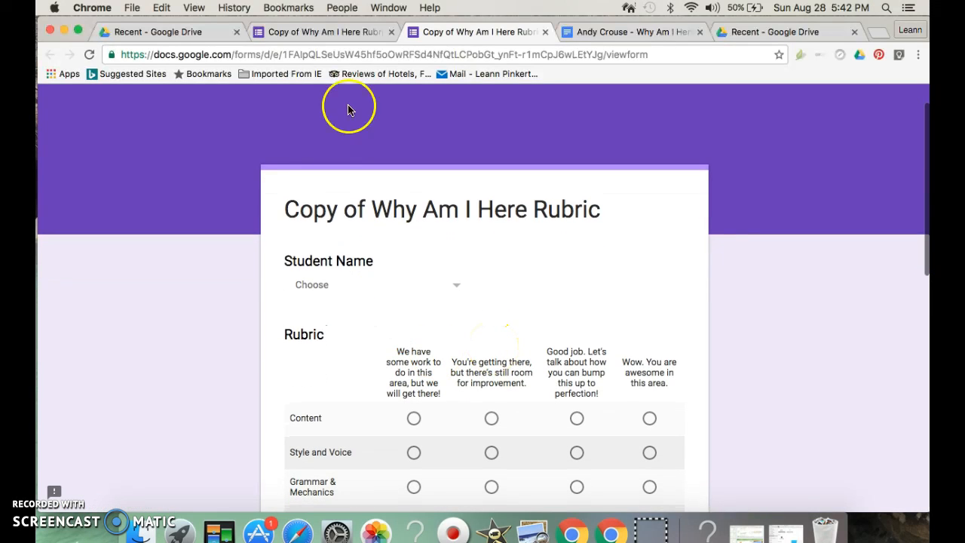
left_click(393, 33)
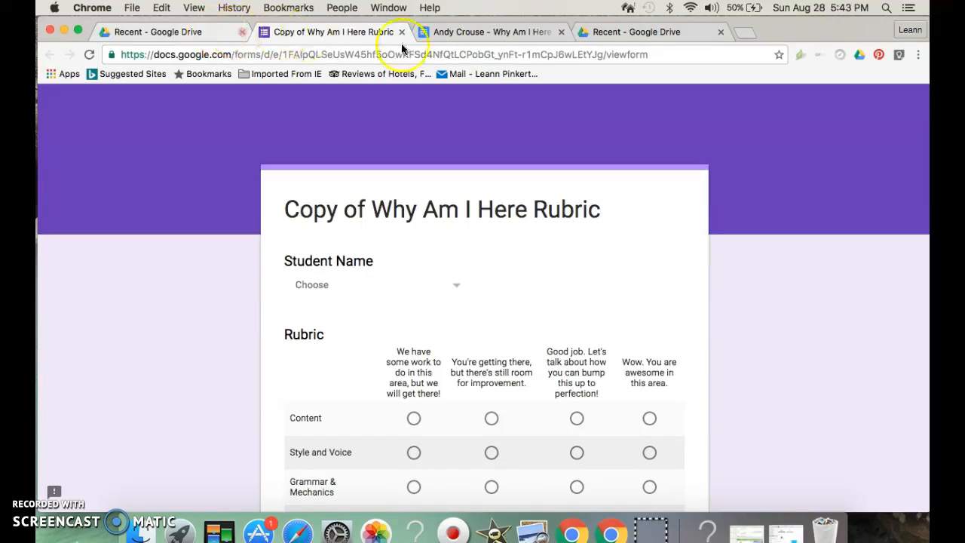
Read through the first student's Why Am I Here paper in Google Docs
left_click(449, 32)
scroll(477, 286, "up", 5)
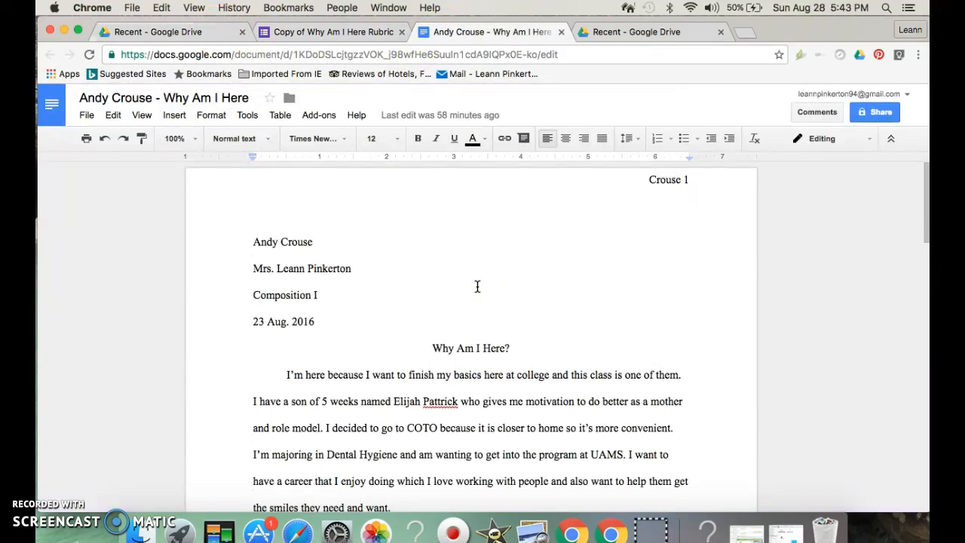
scroll(477, 286, "down", 2)
scroll(477, 285, "up", 3)
scroll(477, 286, "down", 1)
scroll(477, 286, "down", 10)
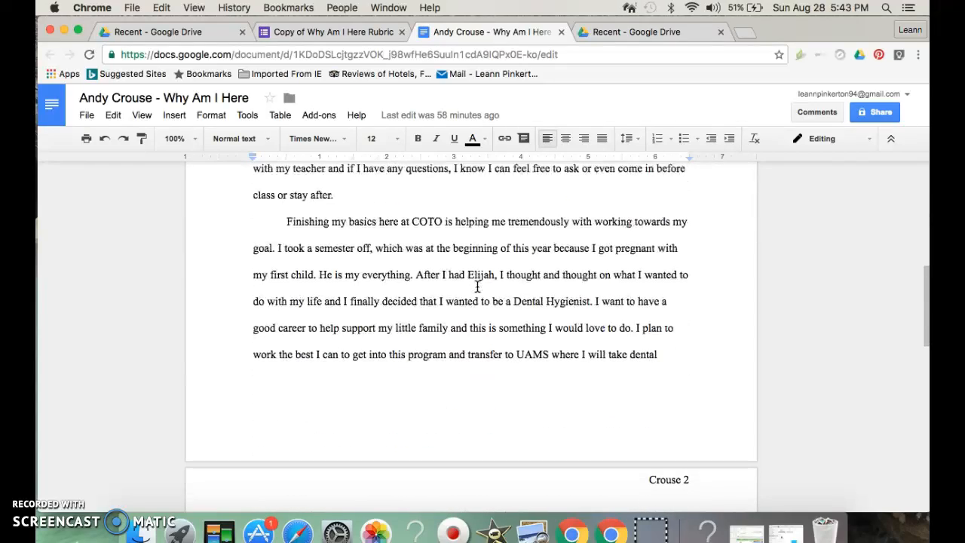
In the rubric form, choose the first student's paper and rate all four criteria "Wow. You are awesome in this area."
left_click(341, 31)
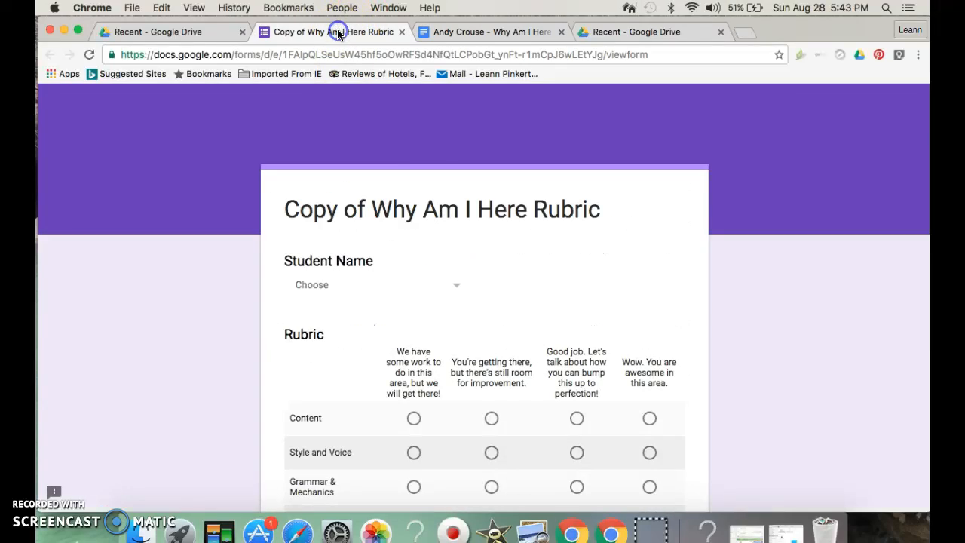
left_click(456, 291)
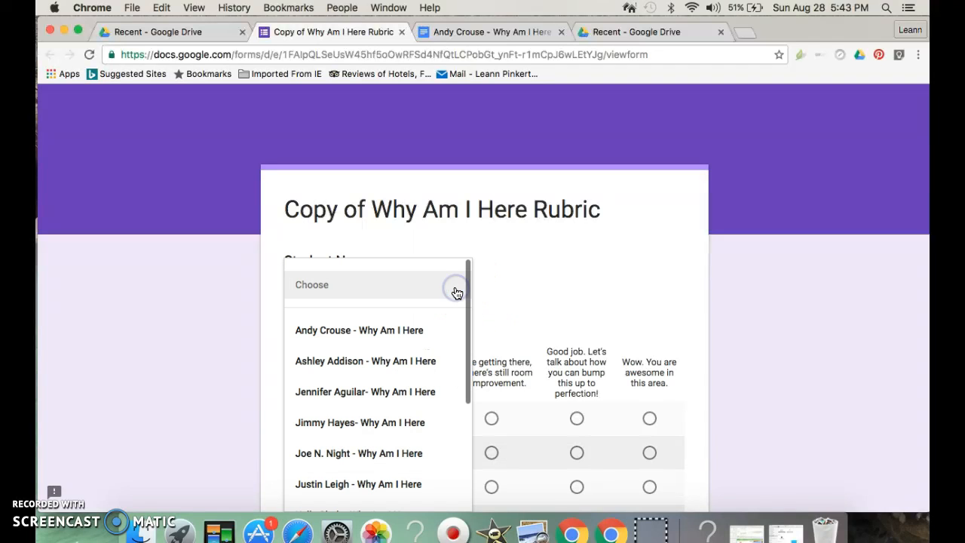
left_click(439, 326)
scroll(528, 313, "down", 4)
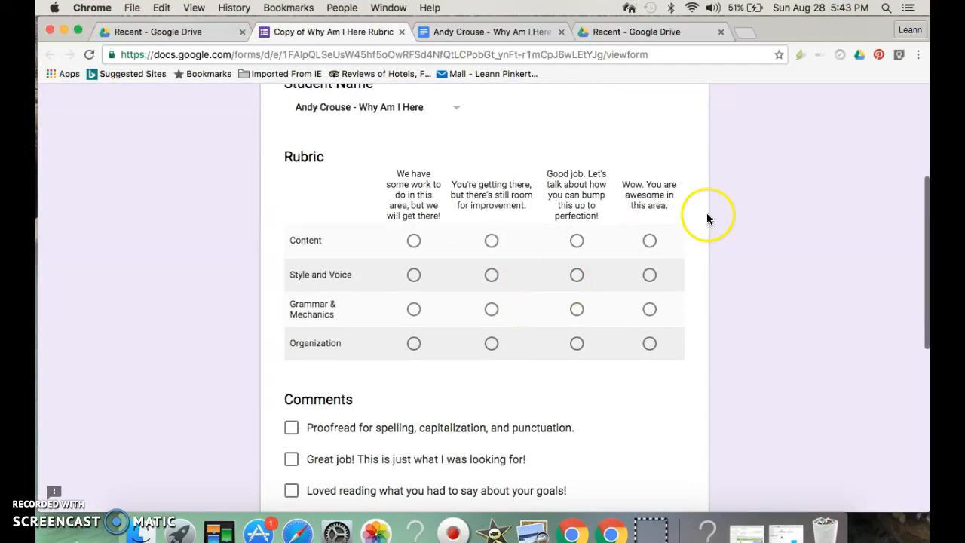
left_click(650, 310)
left_click(649, 343)
scroll(653, 335, "down", 3)
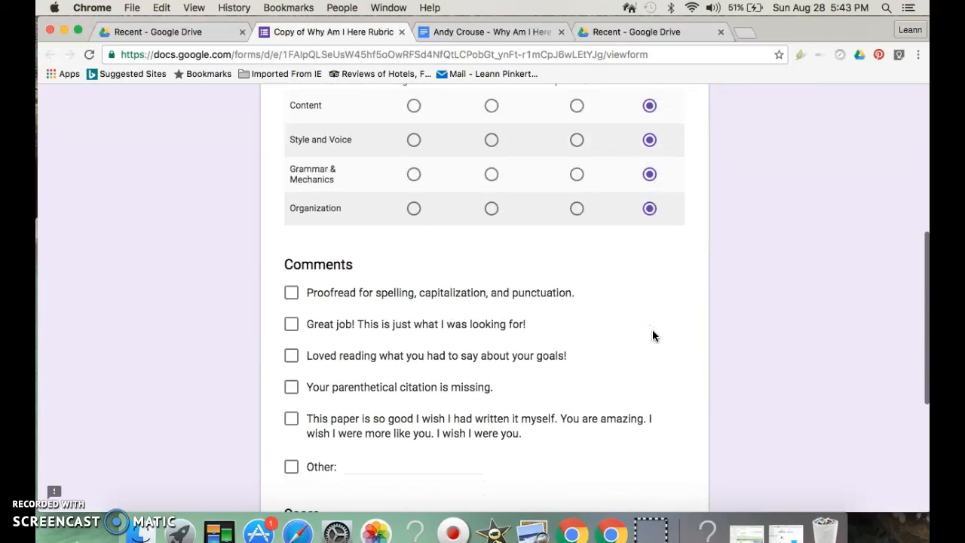
Select the "Great job!" and "This paper is so good" comments, enter a score of 25/25, and submit the form
left_click(291, 323)
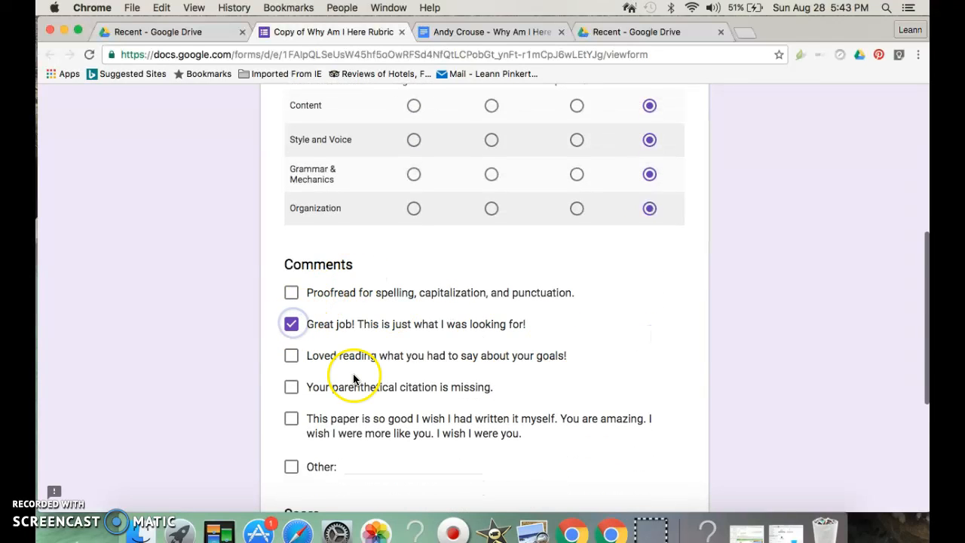
scroll(353, 380, "down", 2)
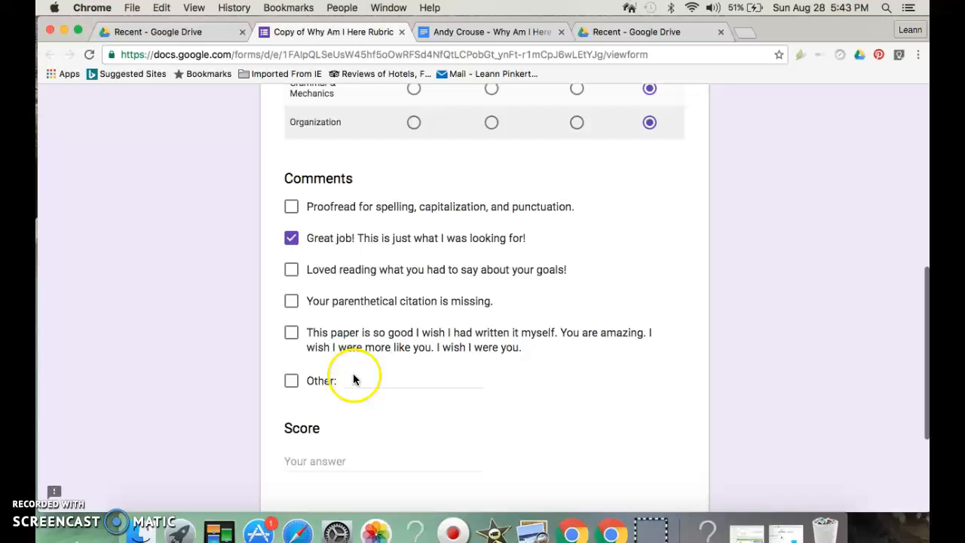
left_click(291, 333)
left_click(312, 459)
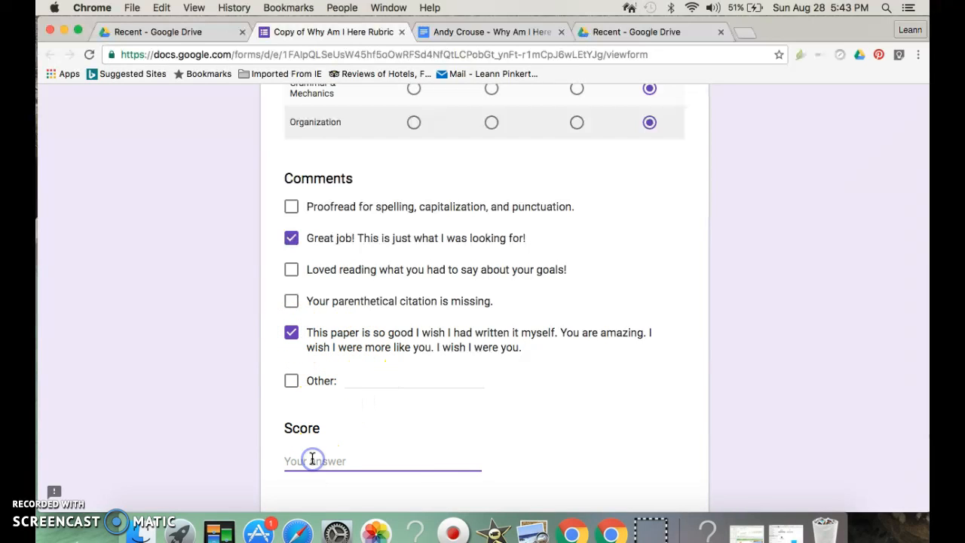
type("25/25")
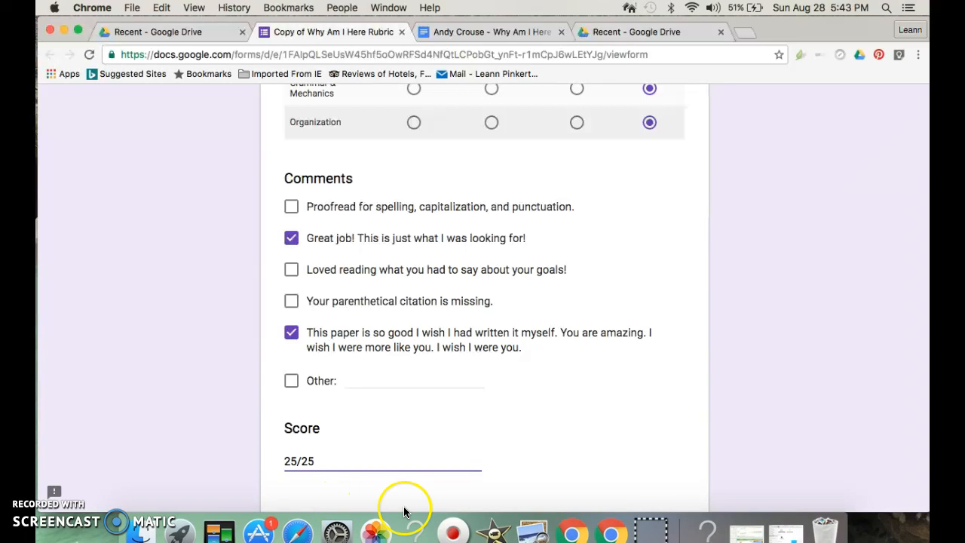
scroll(403, 509, "down", 5)
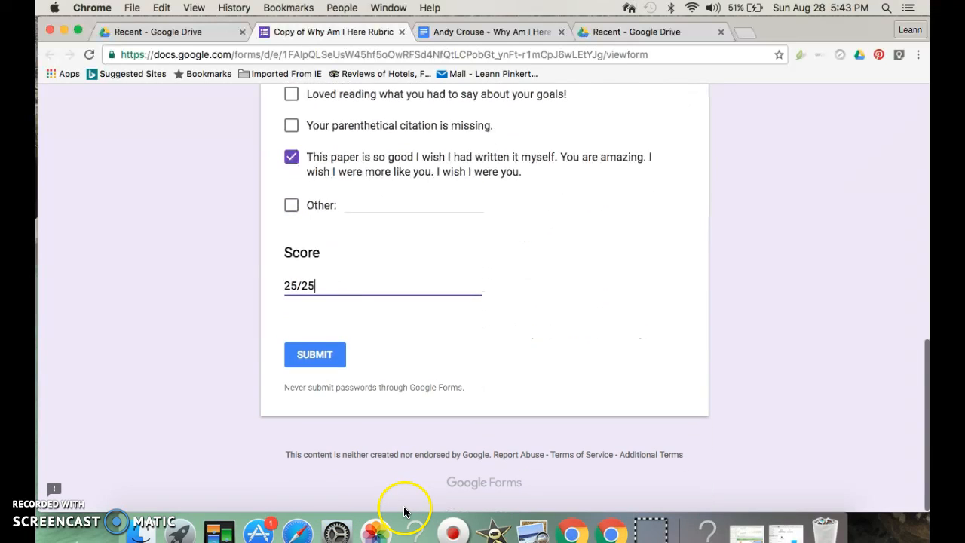
left_click(315, 358)
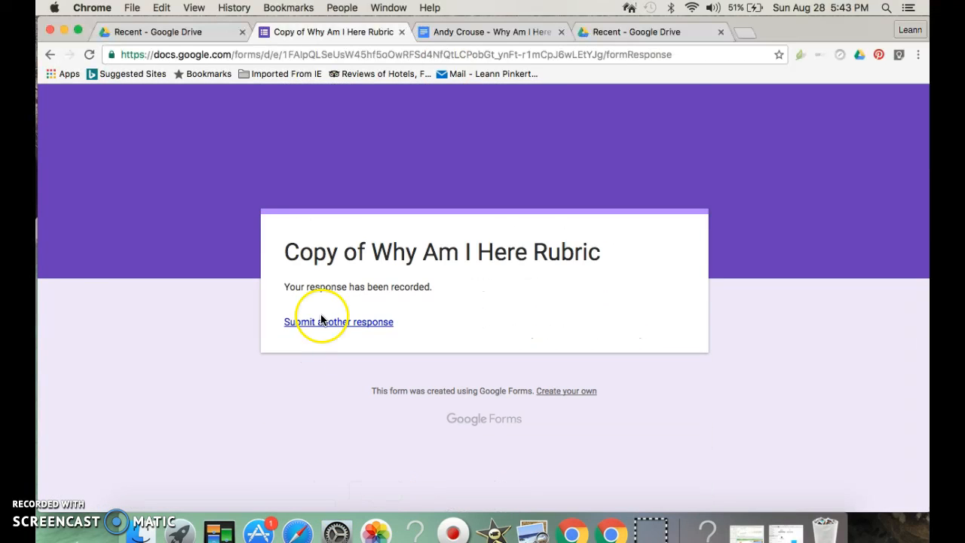
In the student's paper, format the Comments cell of the appended rubric table as a bulleted list
left_click(509, 30)
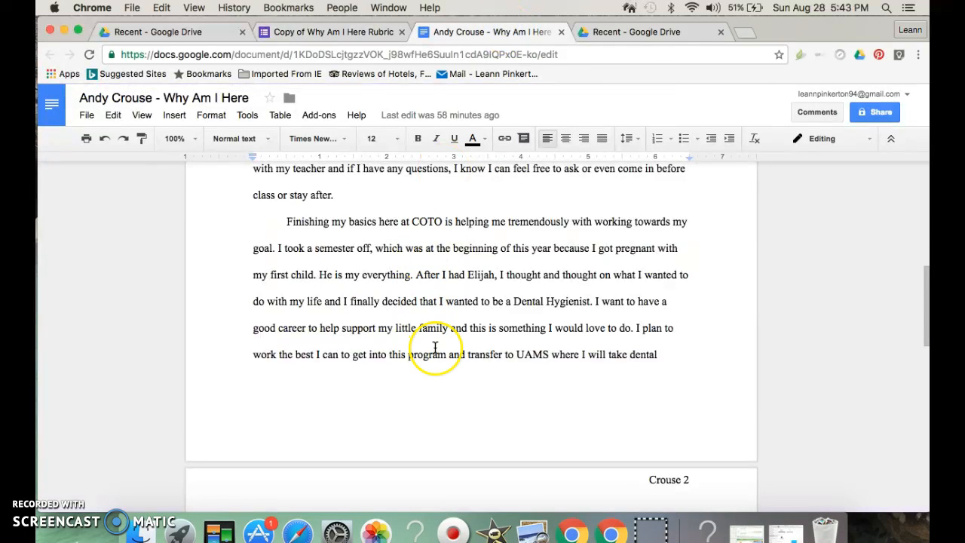
scroll(433, 349, "down", 10)
scroll(433, 345, "down", 1)
scroll(435, 345, "up", 3)
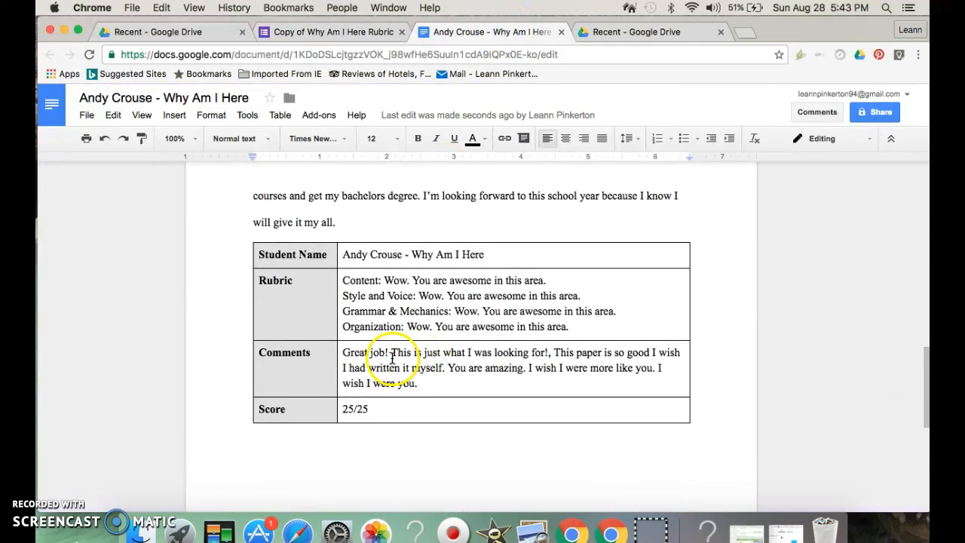
left_click_drag(344, 351, 433, 385)
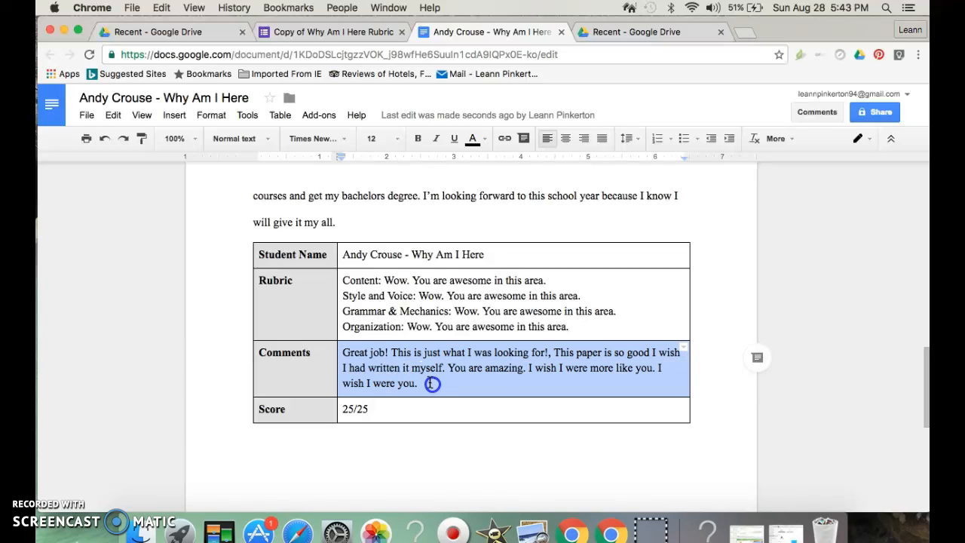
left_click(685, 139)
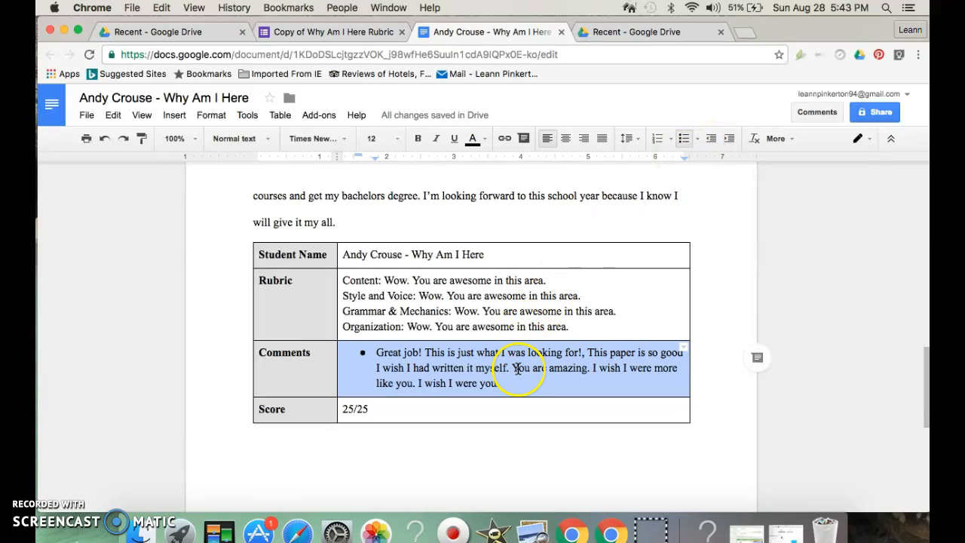
Remove the comma after "looking for!" and split the second comment onto its own bullet
left_click(584, 352)
key("BackSpace")
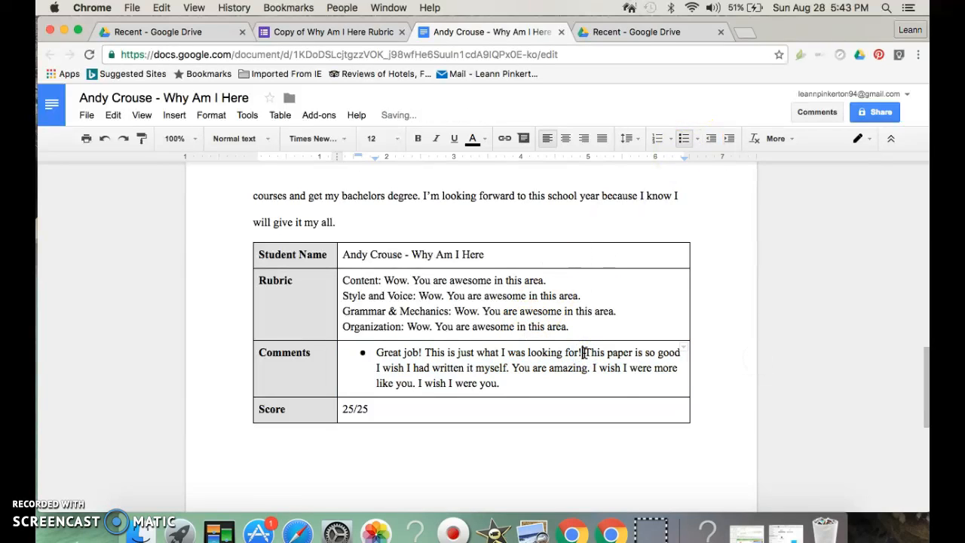
key("Return")
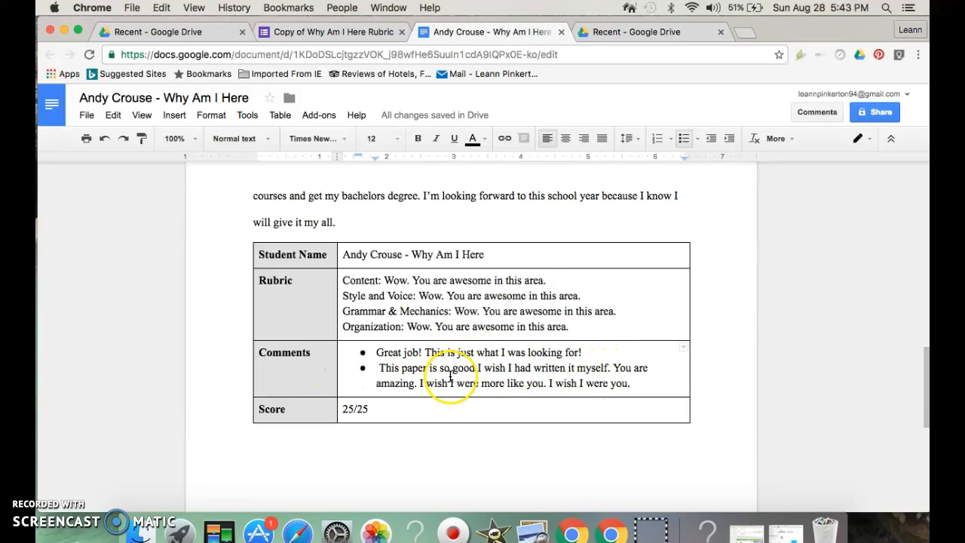
scroll(450, 377, "down", 1)
scroll(450, 377, "up", 4)
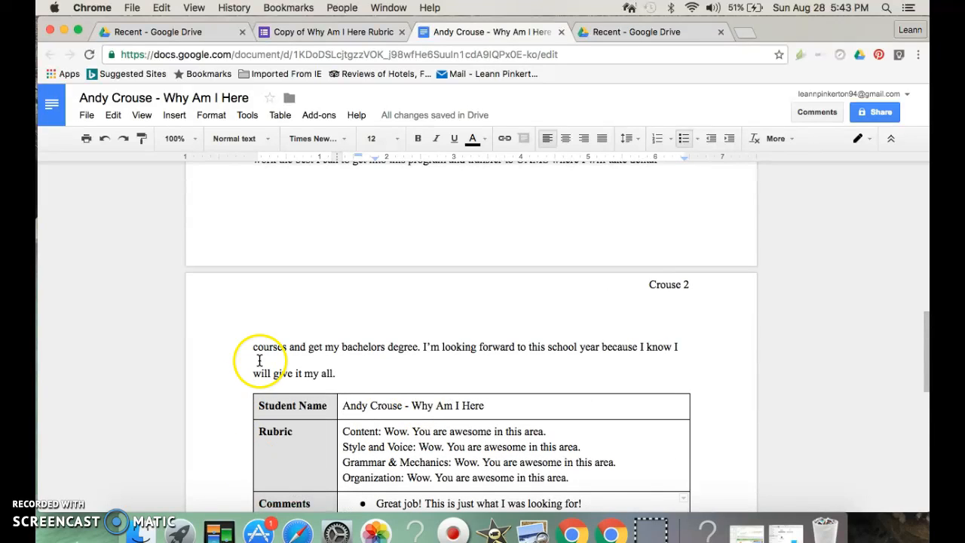